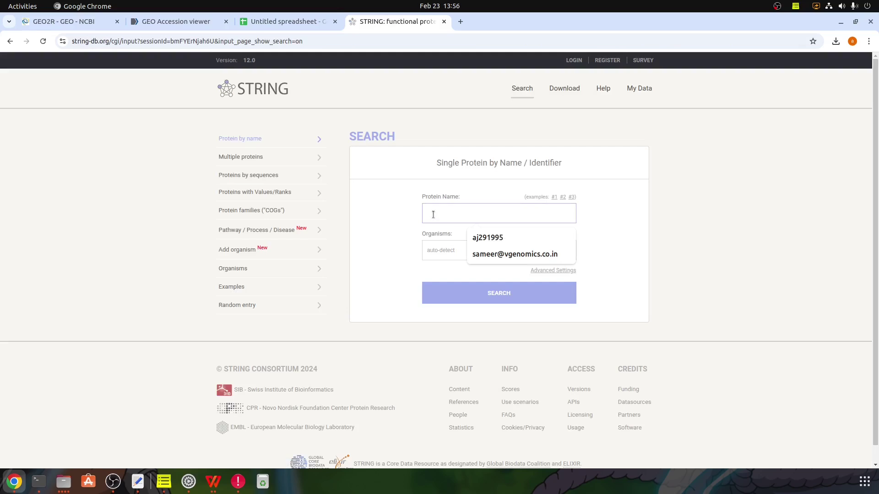
- Open the STRING search form for multiple proteins by names or identifiers
{"action": "left_click", "coordinate": [430, 234]}
{"action": "left_click", "coordinate": [374, 212]}
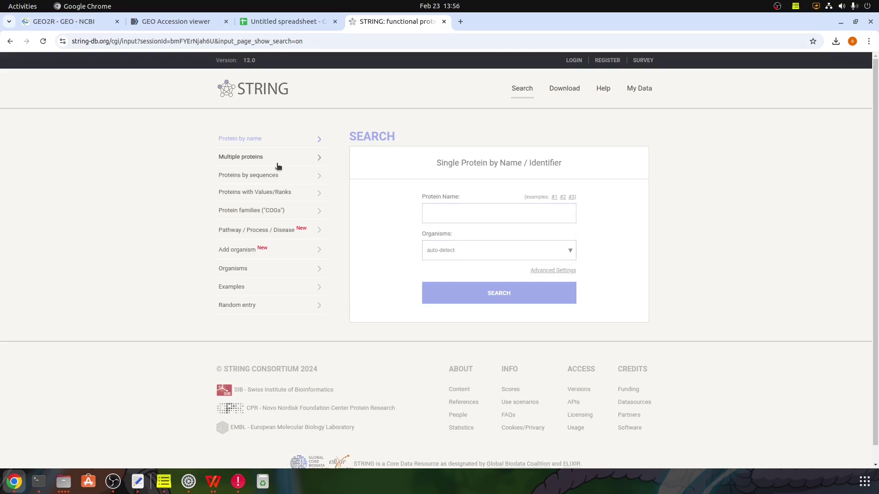
{"action": "left_click", "coordinate": [244, 157]}
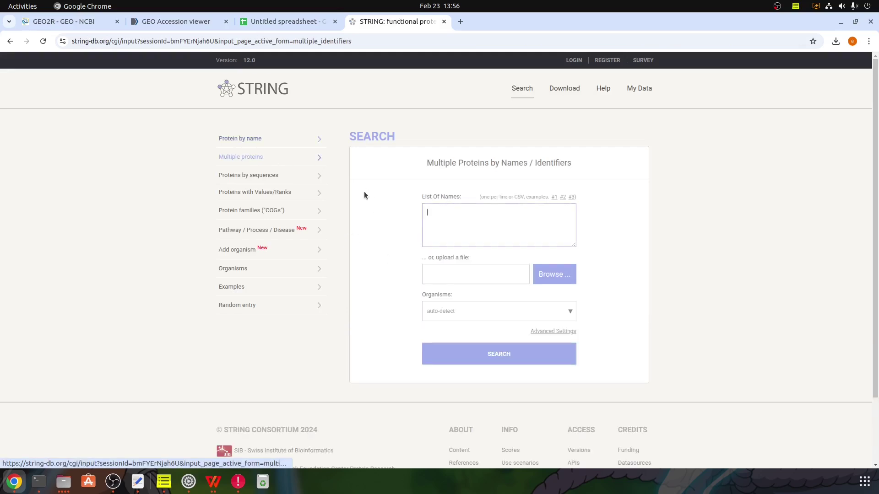
{"action": "triple_click", "coordinate": [420, 197]}
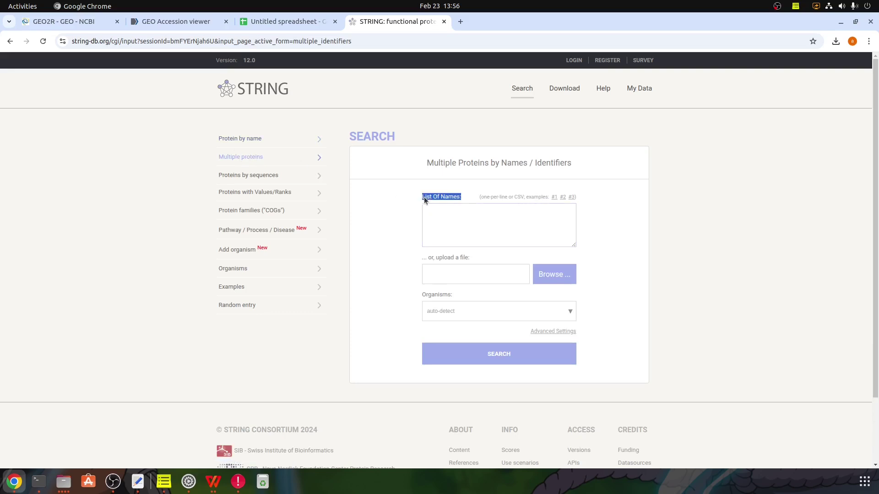
{"action": "left_click", "coordinate": [452, 201]}
- Switch to the Google Sheets gene table and review the probe IDs in A2:A130 and the gene symbol column
{"action": "left_click", "coordinate": [277, 21]}
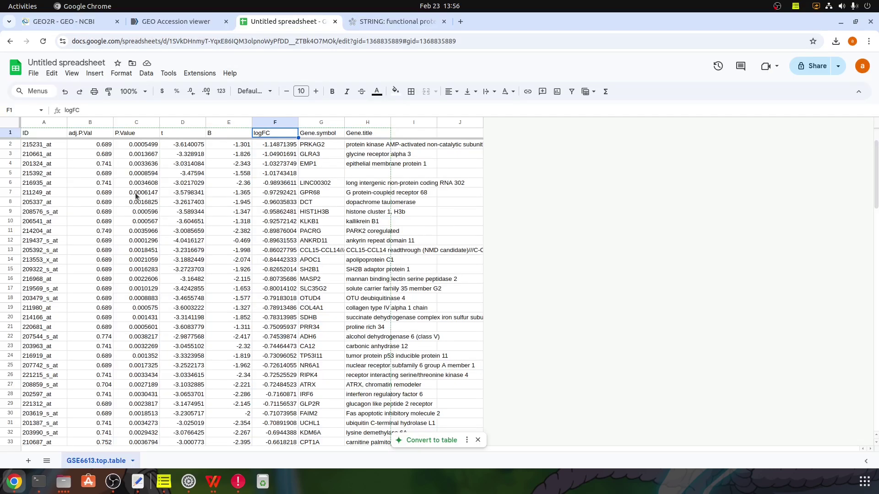
{"action": "scroll", "coordinate": [71, 258], "scroll_direction": "down", "scroll_amount": 4}
{"action": "scroll", "coordinate": [366, 164], "scroll_direction": "up", "scroll_amount": 4}
{"action": "left_click", "coordinate": [38, 135]}
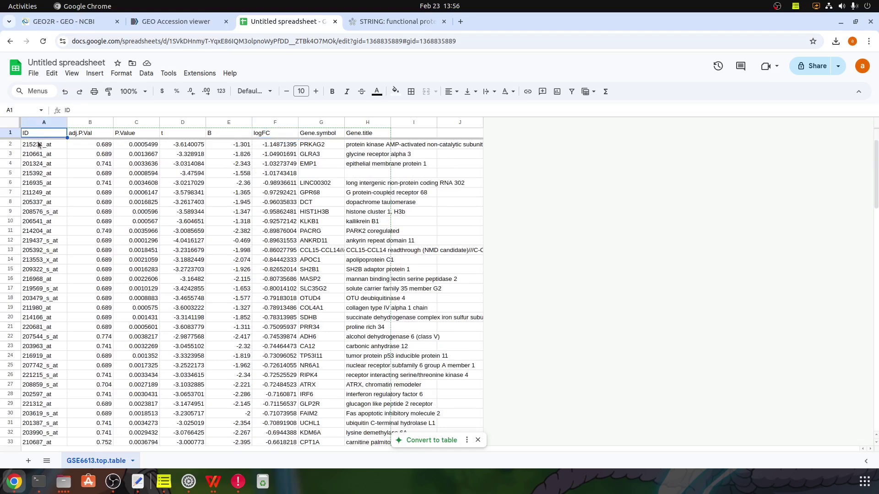
{"action": "left_click", "coordinate": [39, 144]}
{"action": "key", "text": "ctrl+shift+Down"}
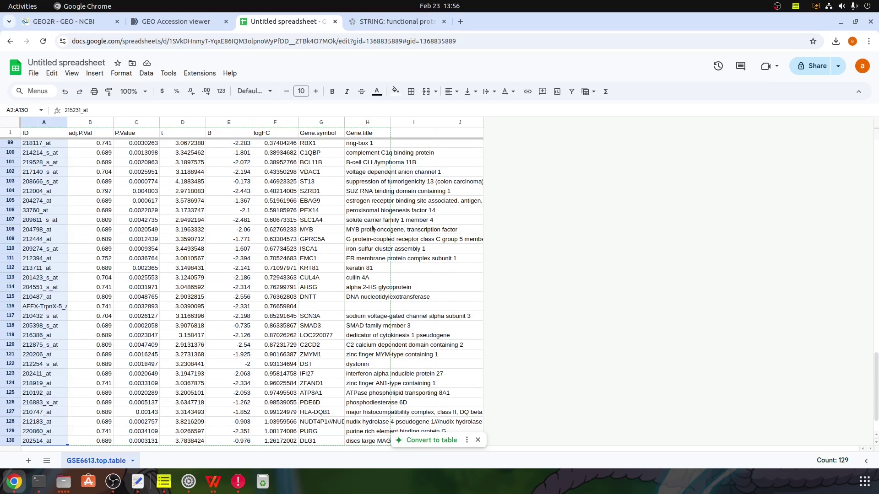
{"action": "scroll", "coordinate": [369, 224], "scroll_direction": "up", "scroll_amount": 20}
{"action": "left_click", "coordinate": [320, 143]}
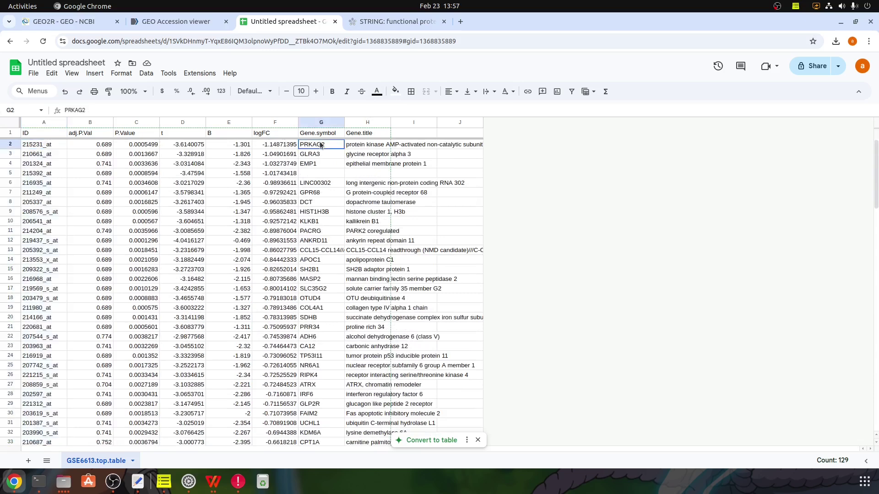
- Sort the sheet by the logFC column in descending (Z to A) order
{"action": "left_click", "coordinate": [271, 134]}
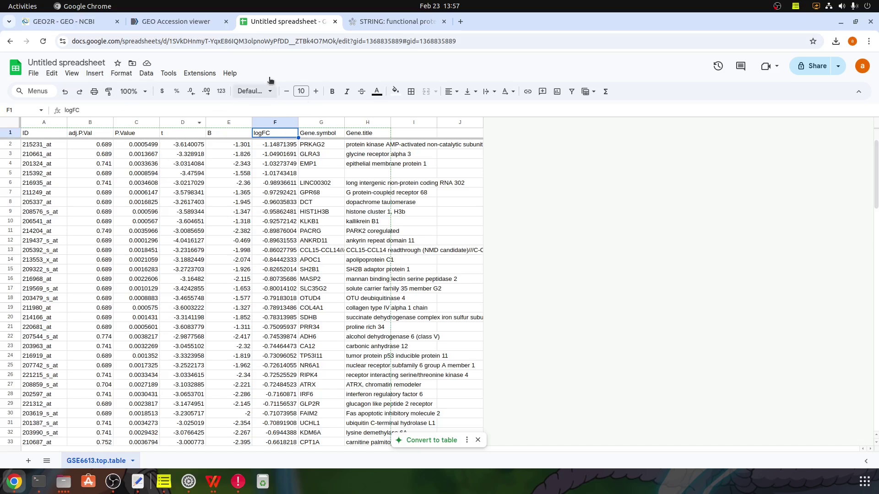
{"action": "left_click", "coordinate": [285, 123]}
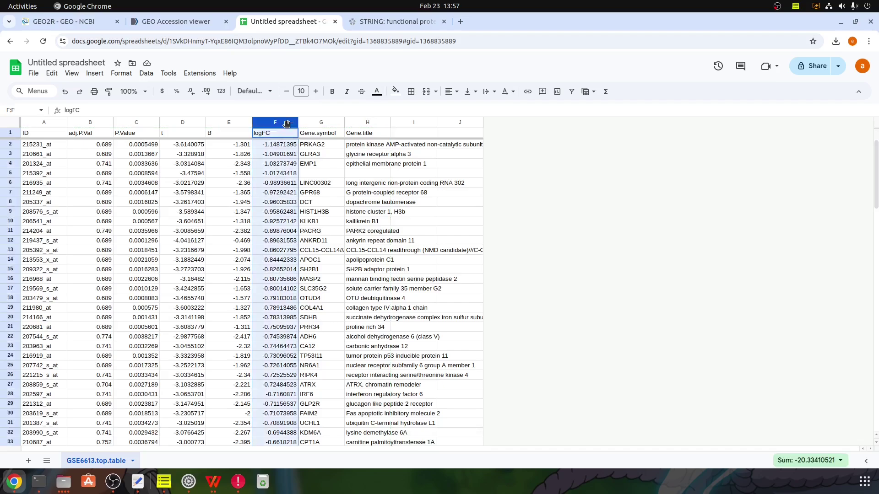
{"action": "right_click", "coordinate": [287, 125]}
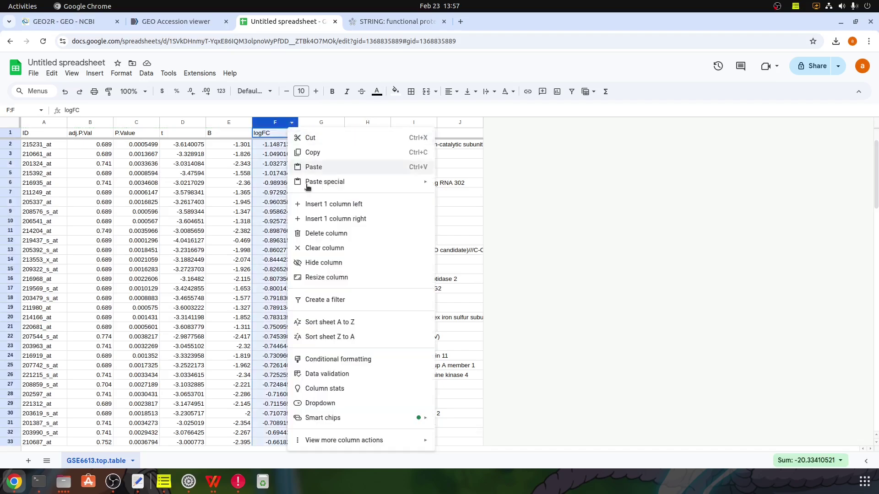
{"action": "left_click", "coordinate": [328, 337]}
- Copy the gene symbols in G2:G49, from DLG1 through FDFT1
{"action": "left_click", "coordinate": [308, 146]}
{"action": "left_click_drag", "start_coordinate": [308, 146], "coordinate": [316, 375]}
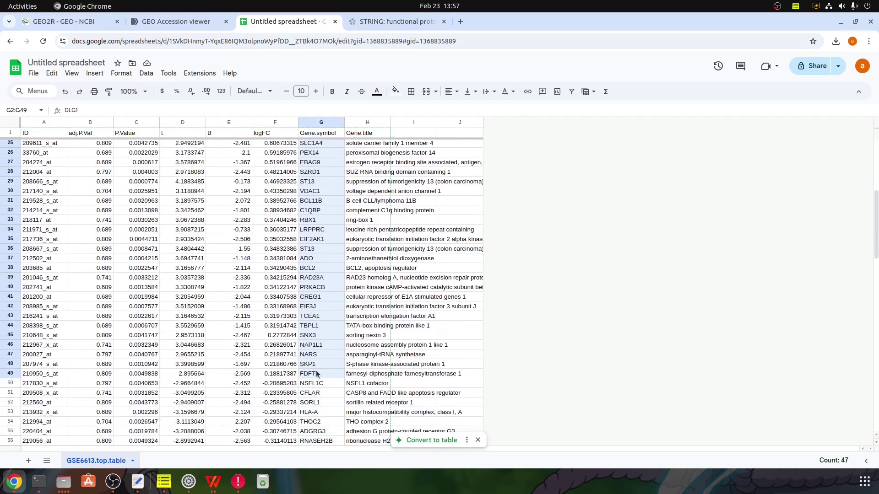
{"action": "right_click", "coordinate": [316, 375]}
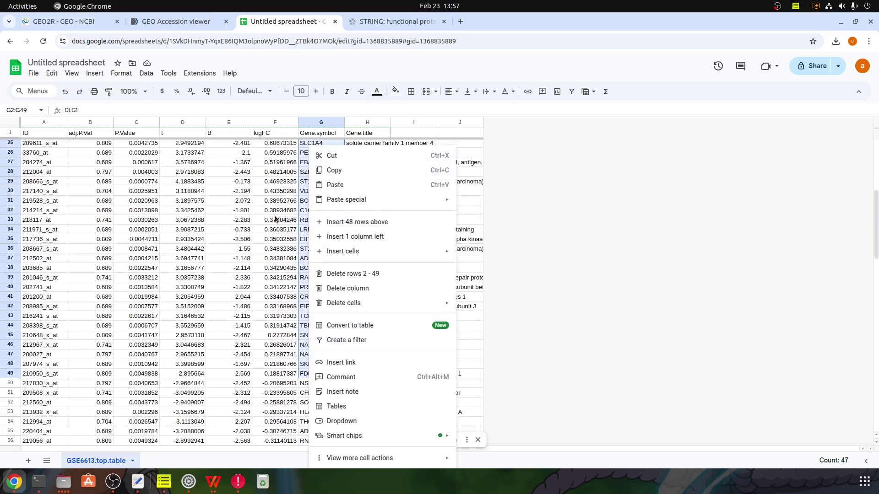
{"action": "left_click", "coordinate": [353, 173]}
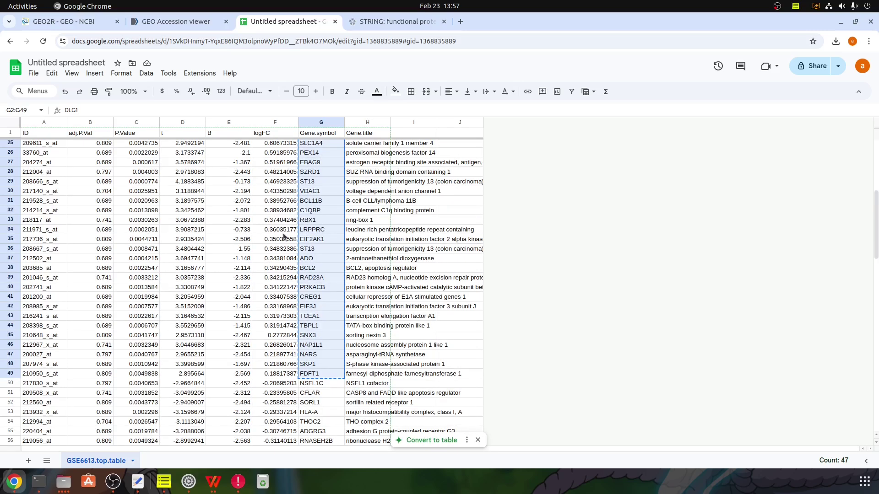
- Switch to STRING and paste the copied gene symbols into the list of names
{"action": "left_click", "coordinate": [397, 21]}
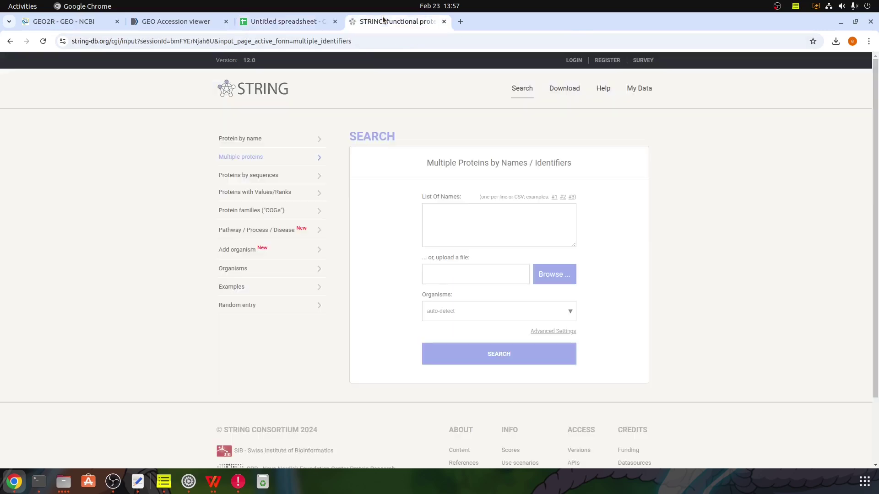
{"action": "right_click", "coordinate": [492, 218]}
{"action": "left_click", "coordinate": [498, 297]}
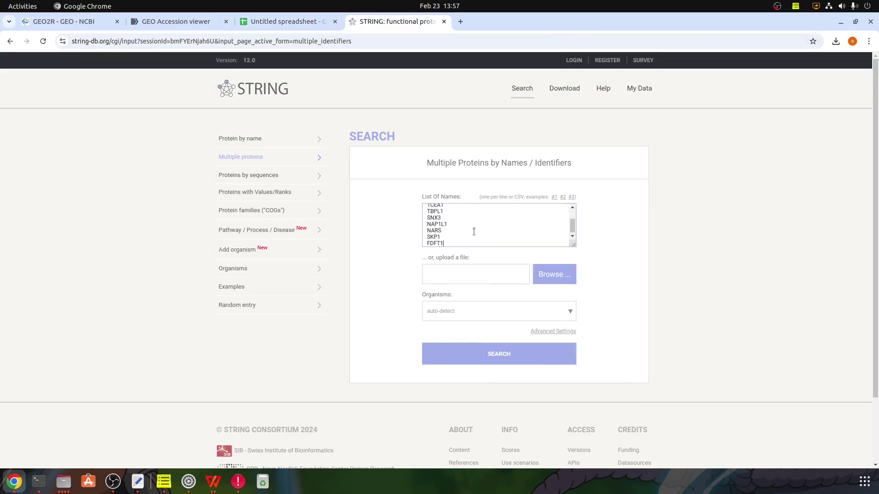
- Set the search organism to Homo sapiens
{"action": "left_click", "coordinate": [479, 313]}
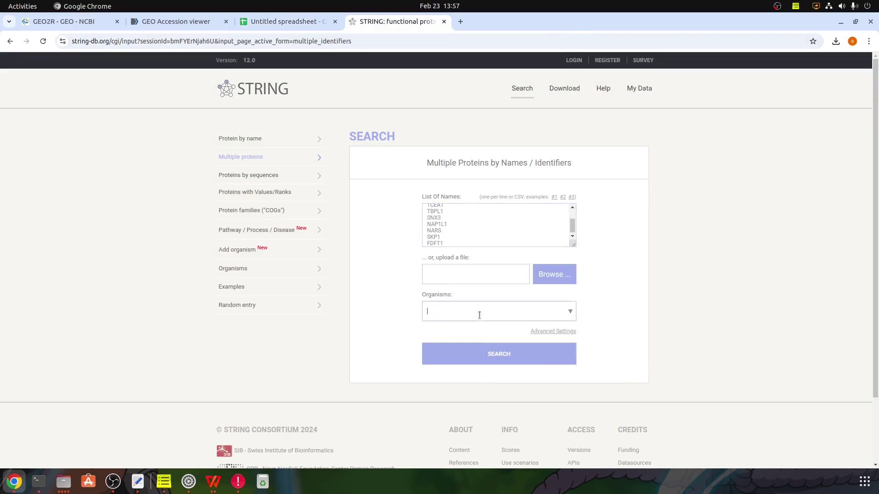
{"action": "type", "text": "hi"}
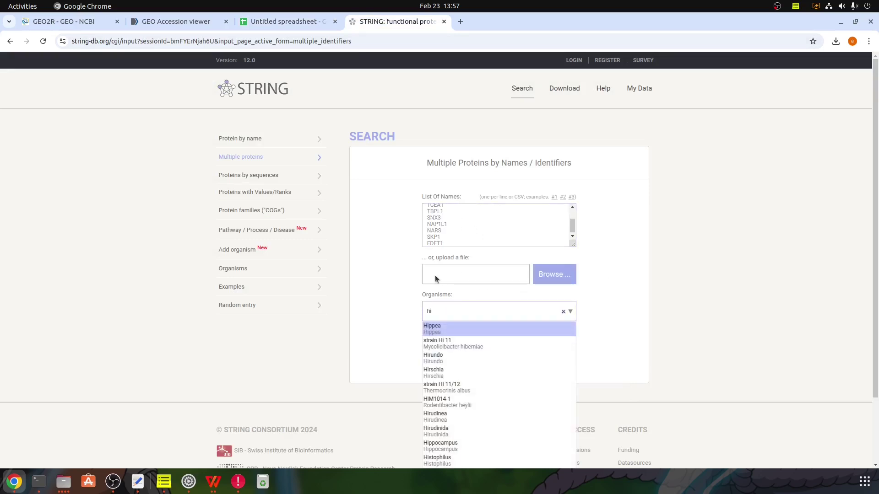
{"action": "key", "text": "BackSpace"}
{"action": "type", "text": "omo"}
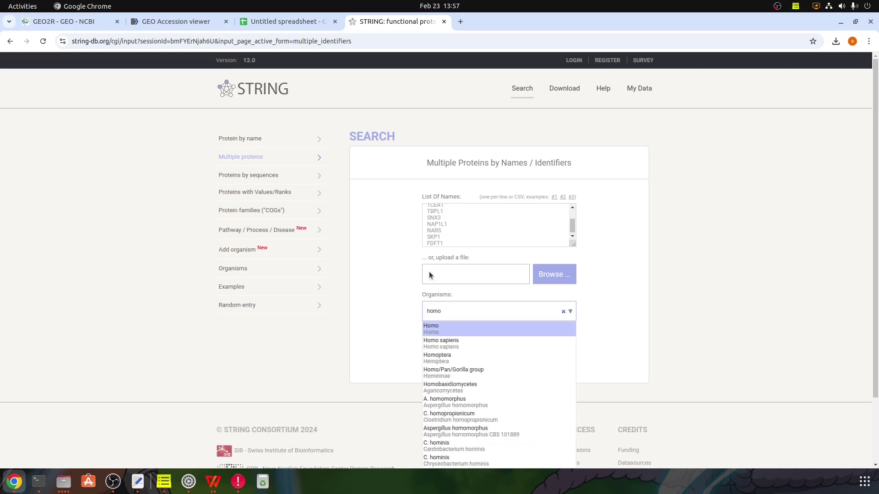
{"action": "left_click", "coordinate": [451, 344]}
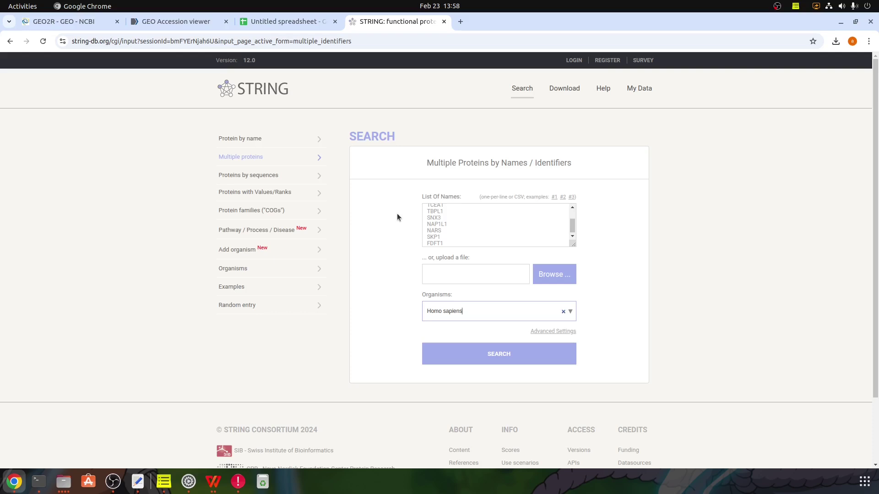
- Run the multiple-protein search and accept the matched proteins to generate the interaction network
{"action": "left_click", "coordinate": [426, 245]}
{"action": "left_click", "coordinate": [481, 354]}
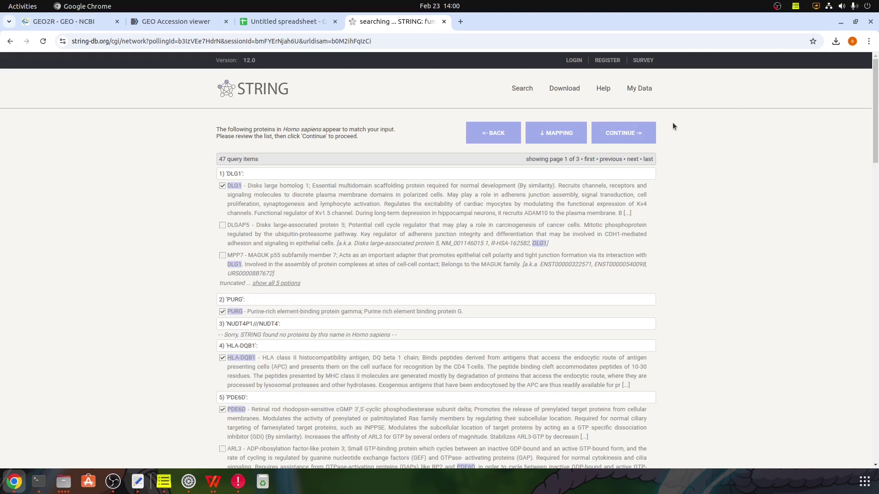
{"action": "left_click", "coordinate": [627, 133]}
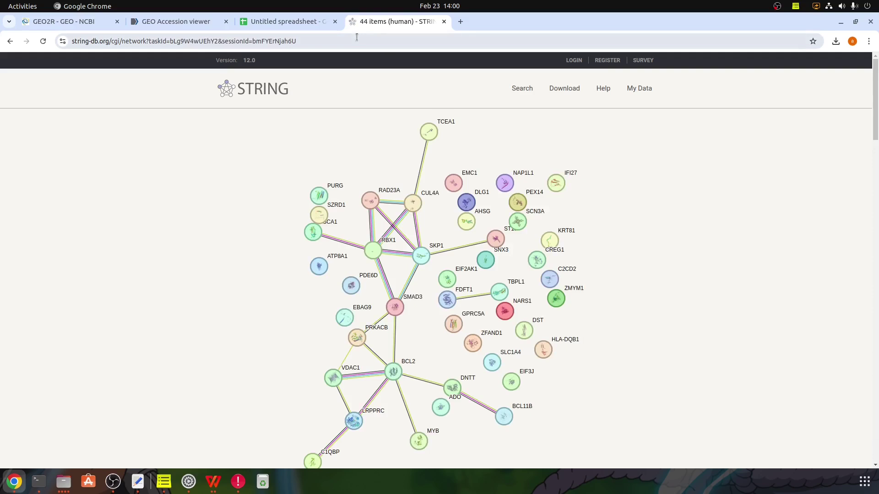
- Spread out the connected nodes RBX1, RAD23A, CUL4A, SKP1, SMAD3 and BCL2 in the interaction network
{"action": "scroll", "coordinate": [320, 282], "scroll_direction": "down", "scroll_amount": 5}
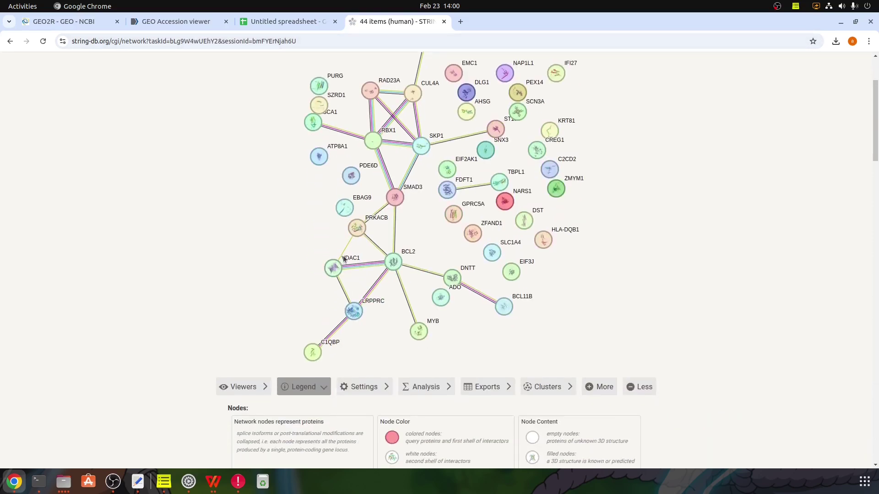
{"action": "scroll", "coordinate": [292, 223], "scroll_direction": "up", "scroll_amount": 5}
{"action": "scroll", "coordinate": [315, 254], "scroll_direction": "down", "scroll_amount": 3}
{"action": "scroll", "coordinate": [376, 268], "scroll_direction": "down", "scroll_amount": 7}
{"action": "scroll", "coordinate": [405, 236], "scroll_direction": "up", "scroll_amount": 3}
{"action": "scroll", "coordinate": [320, 240], "scroll_direction": "up", "scroll_amount": 5}
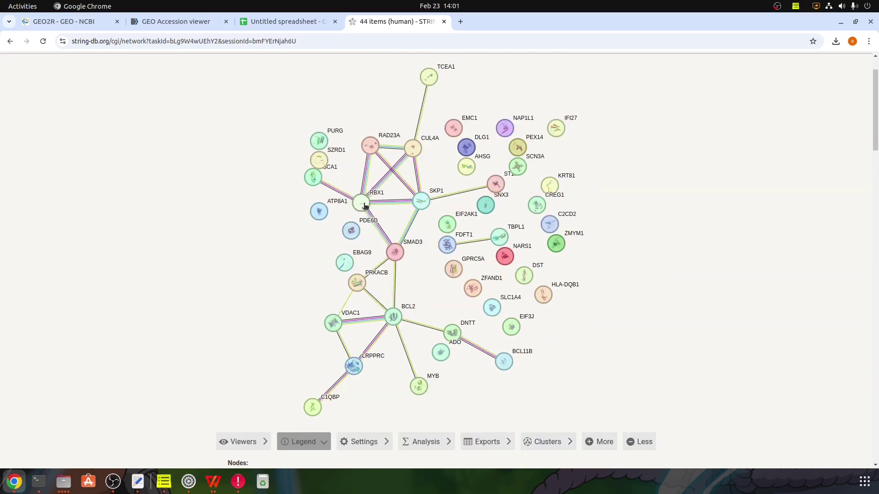
{"action": "left_click_drag", "start_coordinate": [381, 191], "coordinate": [359, 185]}
{"action": "left_click_drag", "start_coordinate": [368, 145], "coordinate": [345, 77]}
{"action": "left_click_drag", "start_coordinate": [409, 153], "coordinate": [418, 135]}
{"action": "left_click_drag", "start_coordinate": [427, 209], "coordinate": [436, 187]}
{"action": "left_click_drag", "start_coordinate": [388, 247], "coordinate": [390, 215]}
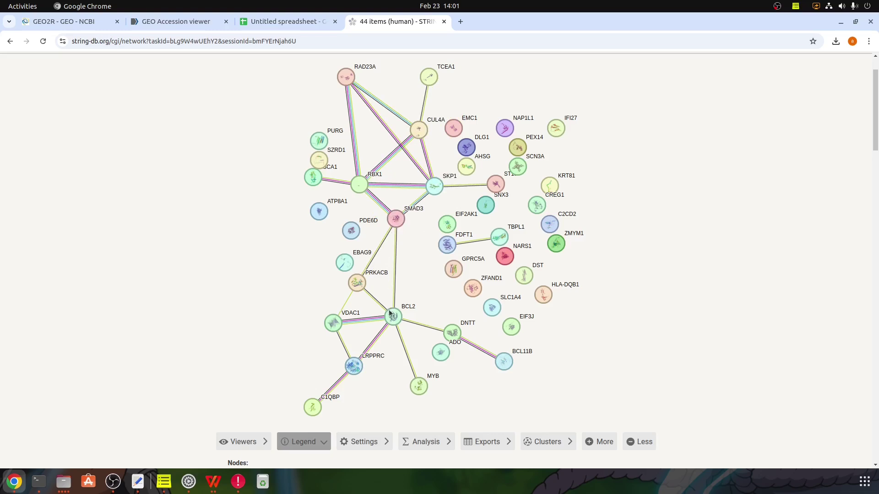
{"action": "left_click_drag", "start_coordinate": [392, 314], "coordinate": [407, 300]}
- Move the unconnected nodes EBAG9, PDE6D, ATP8A1, SZRD1, PURG, EMC1, NAP1L1 and DLG1 away from the connected cluster
{"action": "left_click_drag", "start_coordinate": [343, 260], "coordinate": [275, 249]}
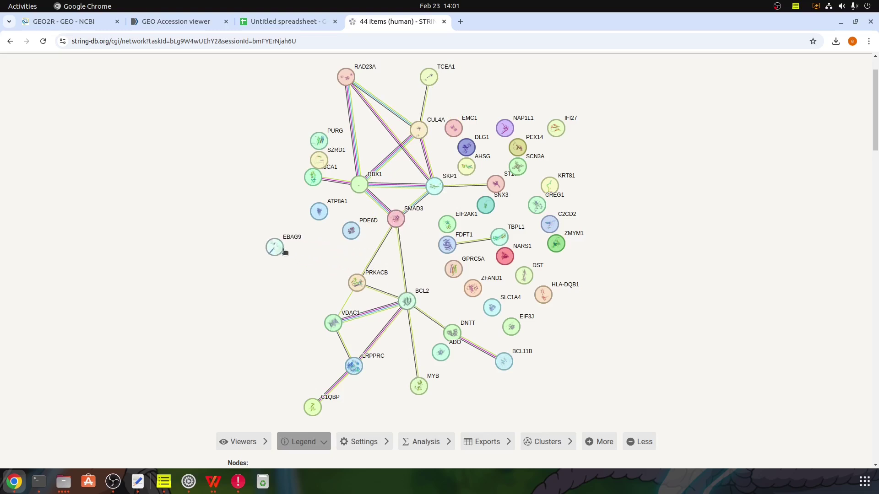
{"action": "left_click_drag", "start_coordinate": [351, 235], "coordinate": [228, 197]}
{"action": "left_click_drag", "start_coordinate": [316, 215], "coordinate": [220, 222]}
{"action": "left_click_drag", "start_coordinate": [319, 160], "coordinate": [249, 129]}
{"action": "left_click_drag", "start_coordinate": [318, 142], "coordinate": [301, 96]}
{"action": "left_click_drag", "start_coordinate": [455, 128], "coordinate": [504, 86]}
{"action": "left_click_drag", "start_coordinate": [506, 128], "coordinate": [620, 86]}
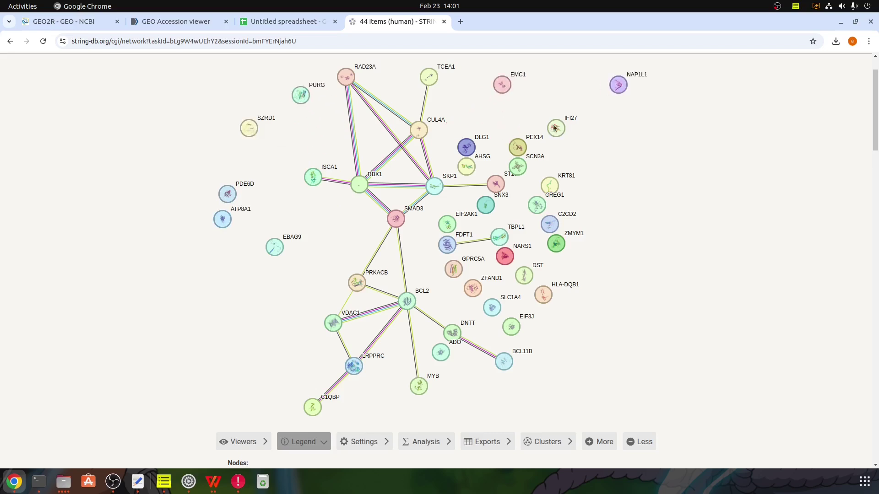
{"action": "left_click_drag", "start_coordinate": [460, 149], "coordinate": [474, 124]}
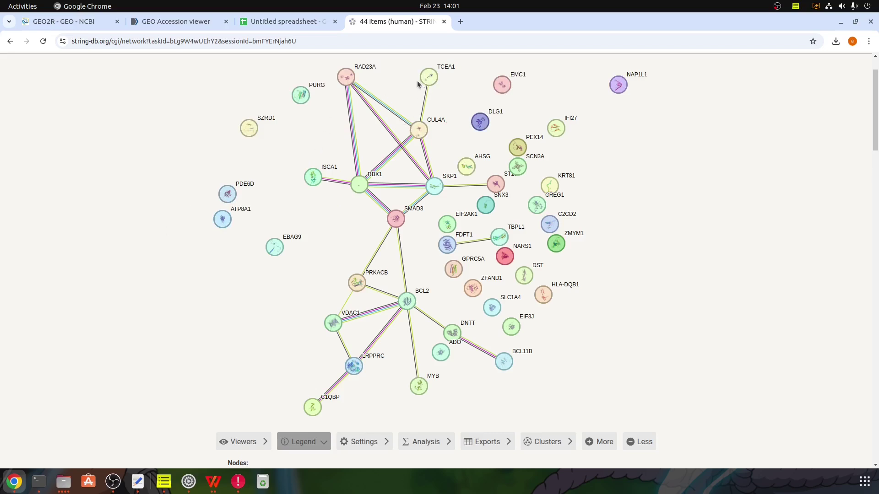
- Inspect the evidence for the CUL4A–TCEA1 interaction and open the protein details of the RAD23A node
{"action": "left_click", "coordinate": [422, 107]}
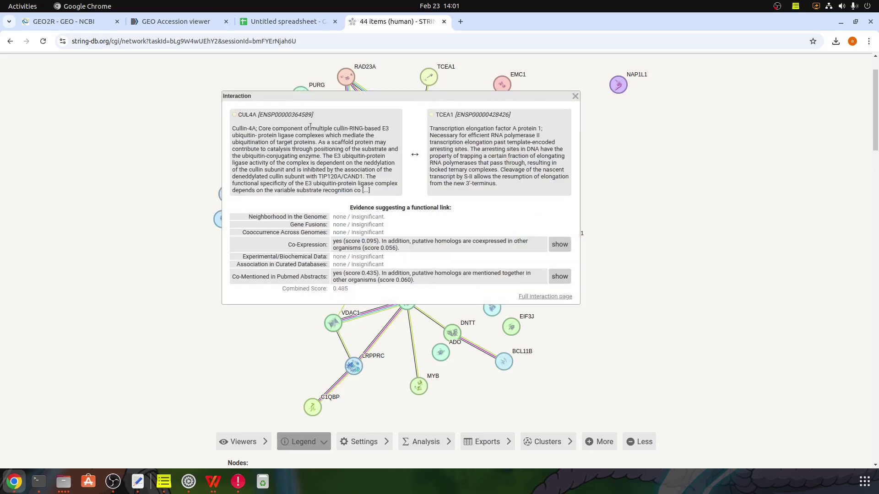
{"action": "left_click", "coordinate": [341, 71]}
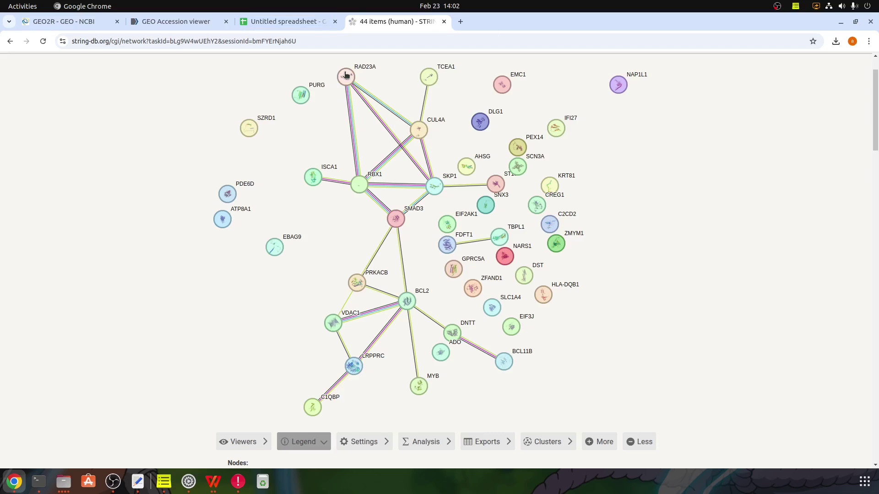
{"action": "left_click", "coordinate": [345, 75]}
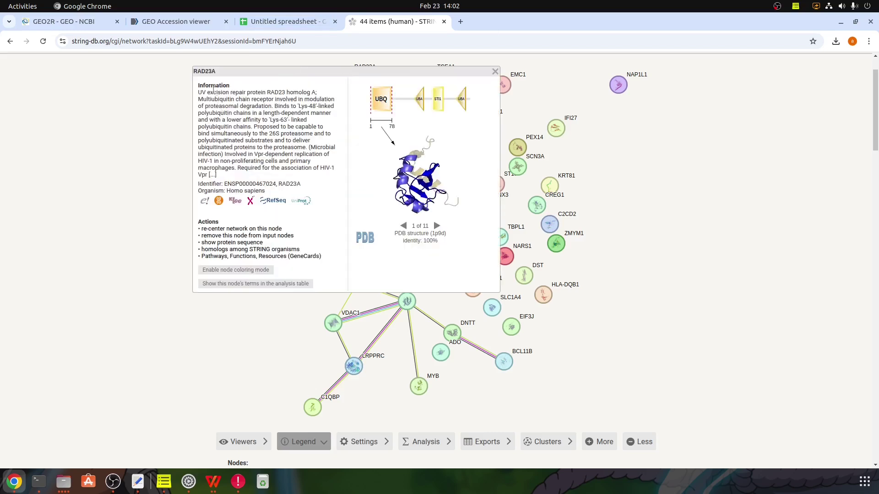
{"action": "left_click_drag", "start_coordinate": [237, 72], "coordinate": [236, 77]}
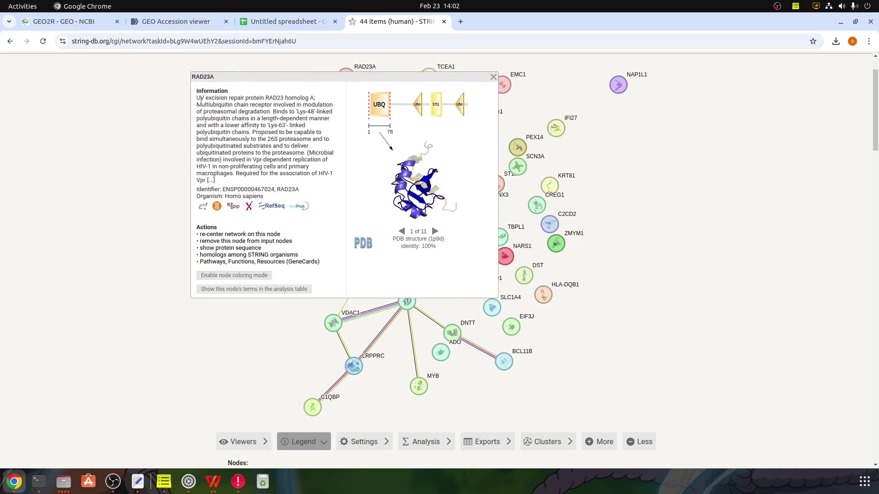
- Open RAD23A's PDB structure page 1p9d, return to the STRING network and close the protein details
{"action": "left_click", "coordinate": [418, 186]}
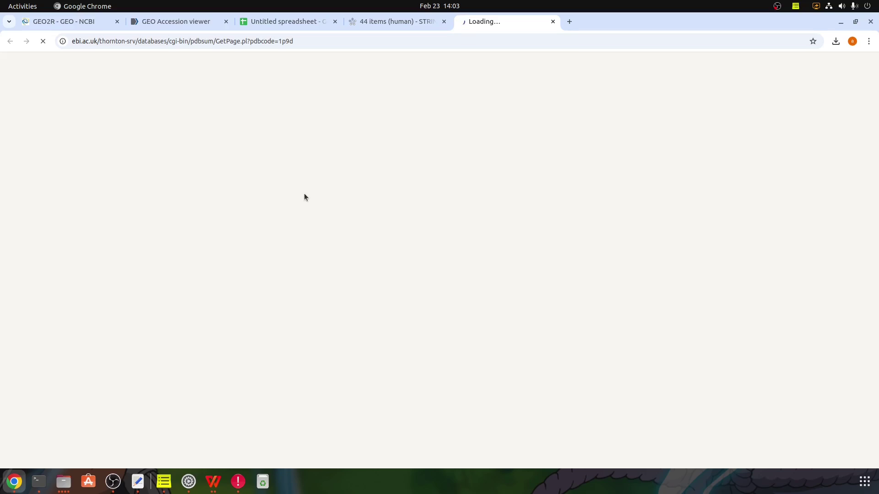
{"action": "left_click", "coordinate": [406, 24]}
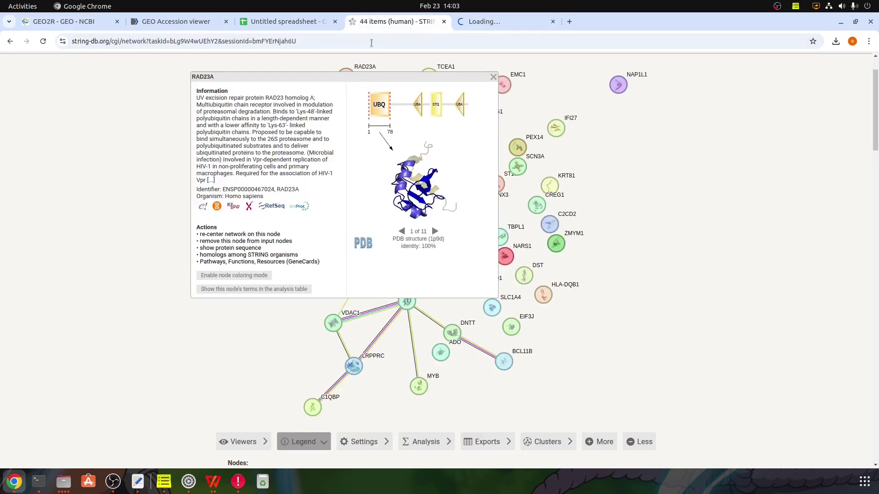
{"action": "left_click", "coordinate": [488, 77]}
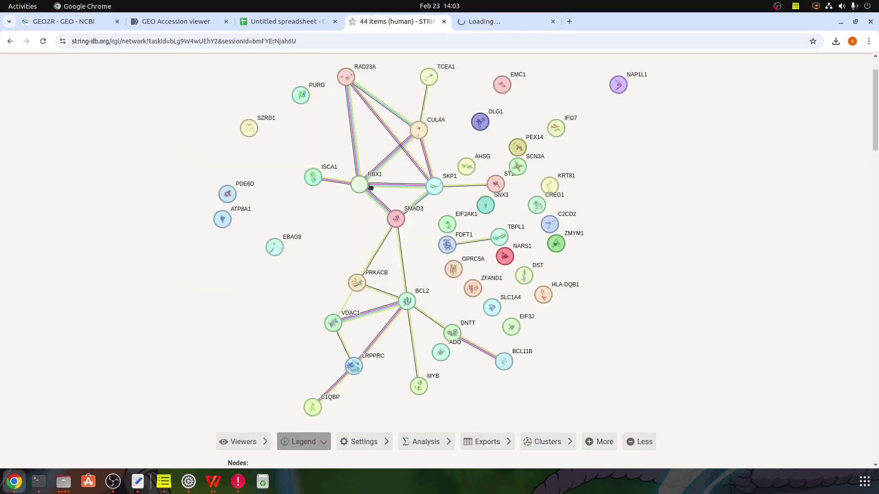
- Open RBX1's AlphaFold model page from its node details and examine the listed protein and gene information
{"action": "left_click", "coordinate": [354, 189]}
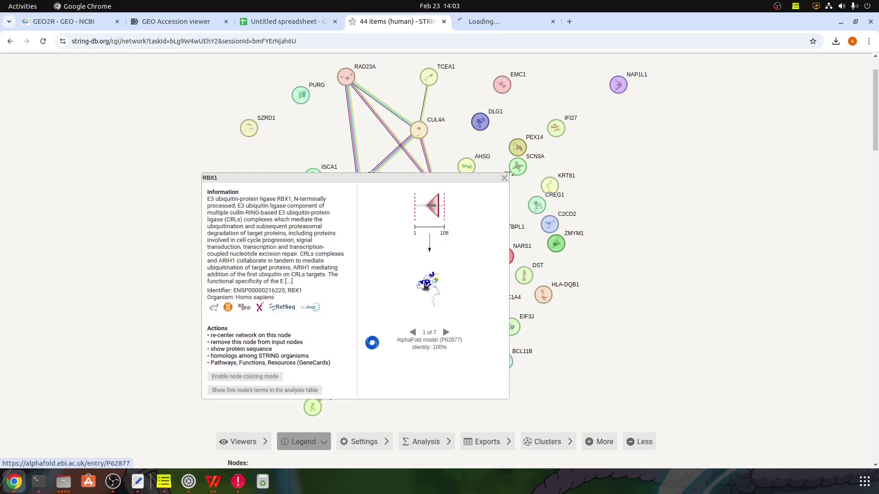
{"action": "left_click", "coordinate": [424, 286]}
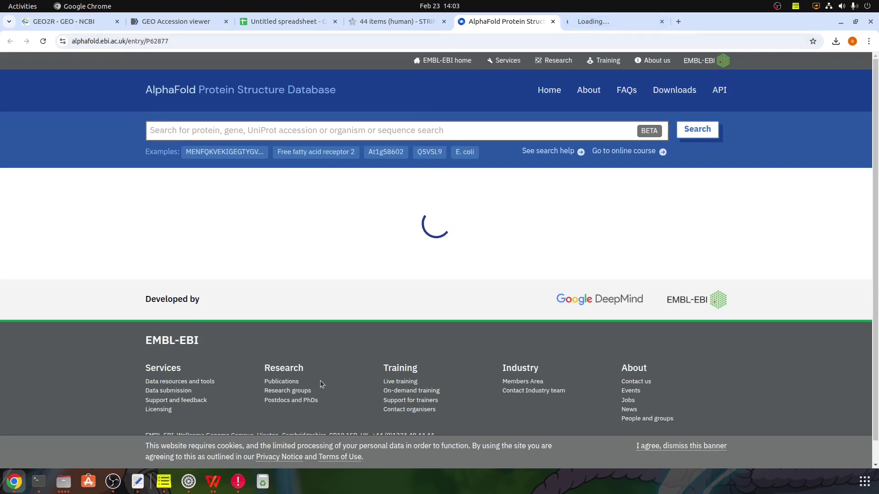
{"action": "scroll", "coordinate": [297, 367], "scroll_direction": "down", "scroll_amount": 3}
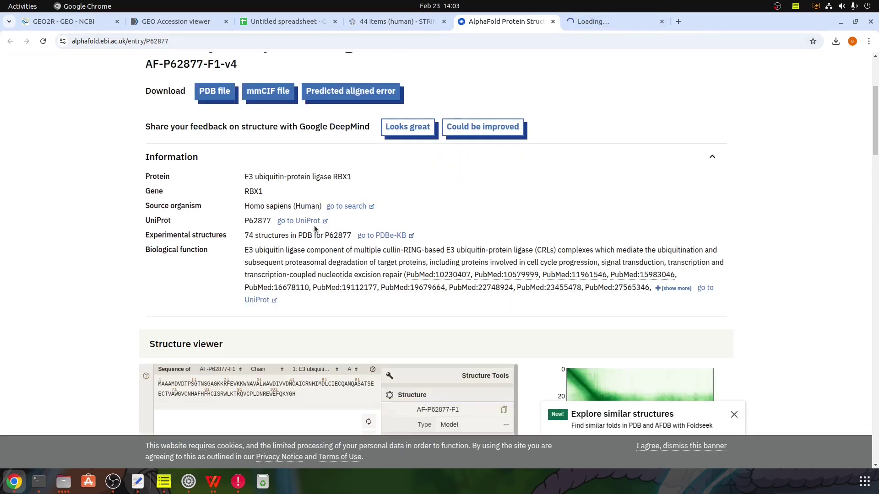
{"action": "scroll", "coordinate": [314, 225], "scroll_direction": "up", "scroll_amount": 1}
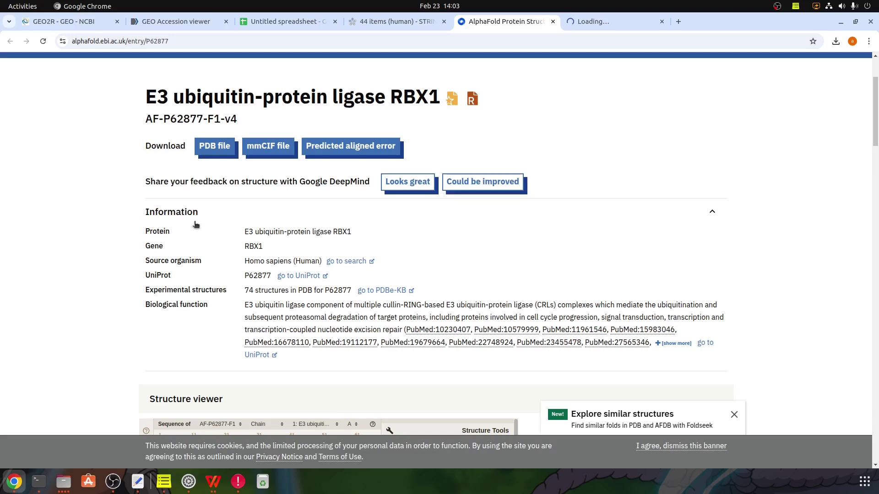
{"action": "triple_click", "coordinate": [253, 235]}
{"action": "double_click", "coordinate": [246, 248]}
{"action": "scroll", "coordinate": [246, 249], "scroll_direction": "down", "scroll_amount": 5}
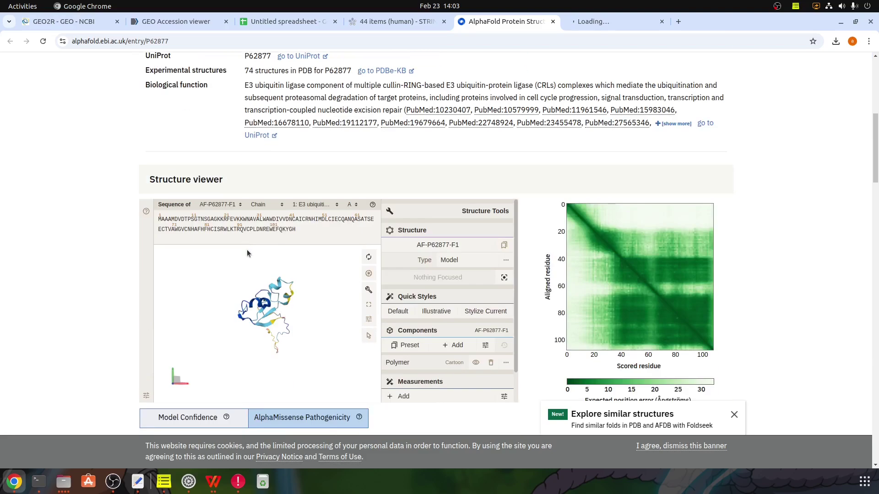
- Inspect and rotate RBX1's predicted structure in the structure viewer, close the AlphaFold page and return to the STRING network
{"action": "left_click", "coordinate": [409, 312]}
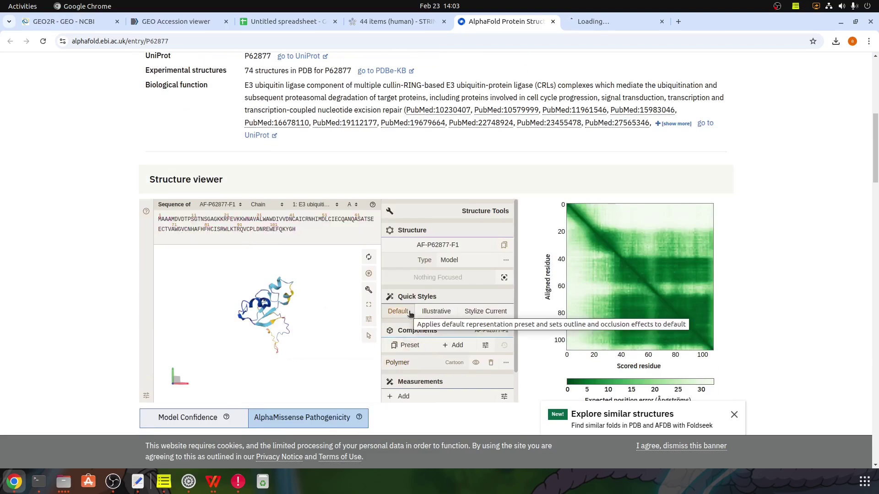
{"action": "scroll", "coordinate": [298, 318], "scroll_direction": "down", "scroll_amount": 1}
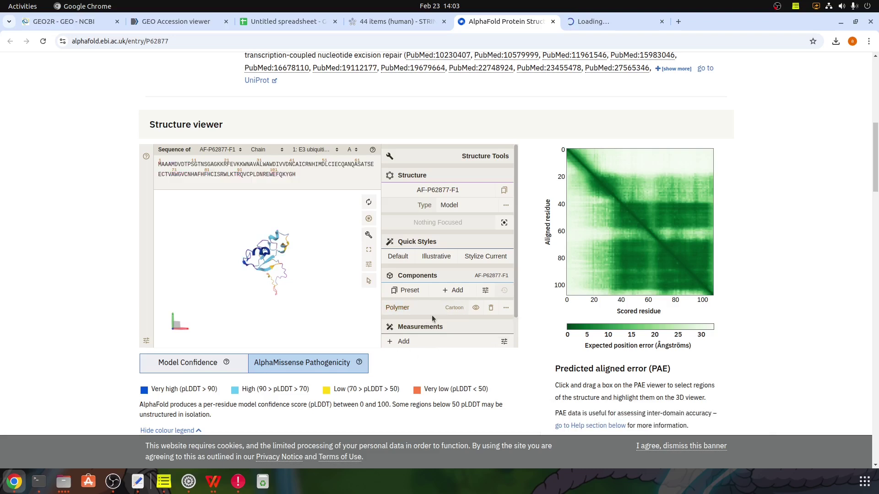
{"action": "scroll", "coordinate": [285, 291], "scroll_direction": "down", "scroll_amount": 3}
{"action": "scroll", "coordinate": [298, 286], "scroll_direction": "up", "scroll_amount": 3}
{"action": "left_click_drag", "start_coordinate": [300, 246], "coordinate": [302, 225]}
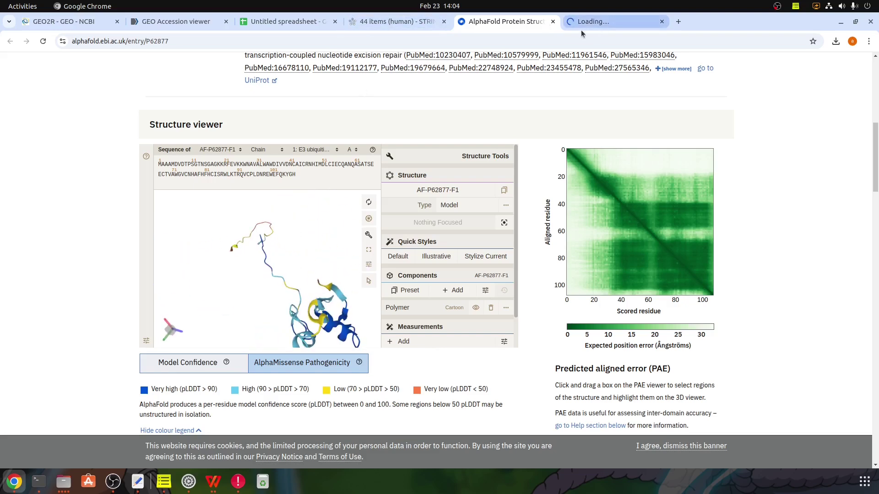
{"action": "left_click", "coordinate": [552, 22]}
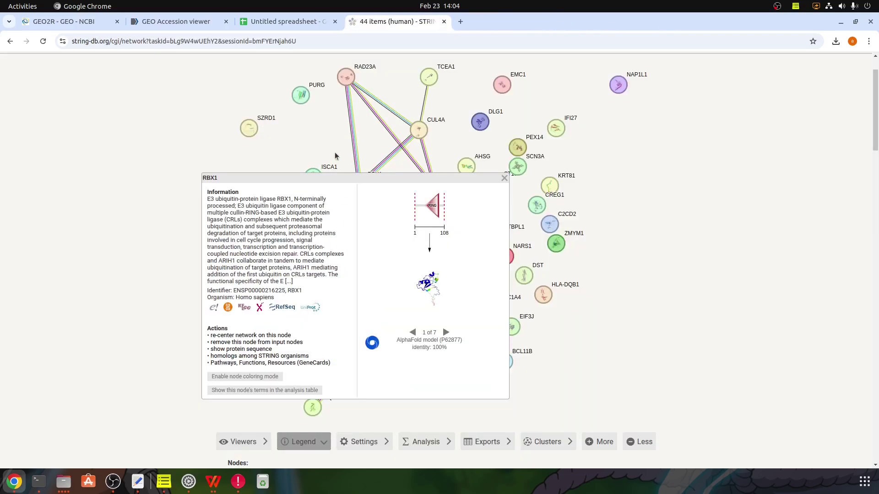
{"action": "left_click", "coordinate": [266, 139]}
- Open the network settings and set the minimum required interaction score to high confidence (0.700)
{"action": "scroll", "coordinate": [359, 186], "scroll_direction": "down", "scroll_amount": 5}
{"action": "scroll", "coordinate": [325, 298], "scroll_direction": "up", "scroll_amount": 6}
{"action": "scroll", "coordinate": [420, 261], "scroll_direction": "down", "scroll_amount": 6}
{"action": "scroll", "coordinate": [402, 259], "scroll_direction": "up", "scroll_amount": 2}
{"action": "scroll", "coordinate": [403, 258], "scroll_direction": "up", "scroll_amount": 1}
{"action": "left_click", "coordinate": [364, 332]}
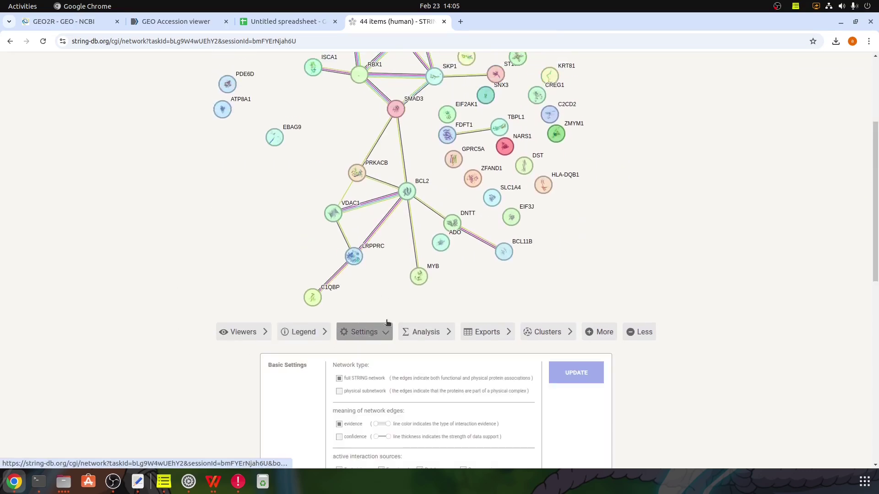
{"action": "scroll", "coordinate": [372, 297], "scroll_direction": "down", "scroll_amount": 2}
{"action": "scroll", "coordinate": [372, 287], "scroll_direction": "down", "scroll_amount": 2}
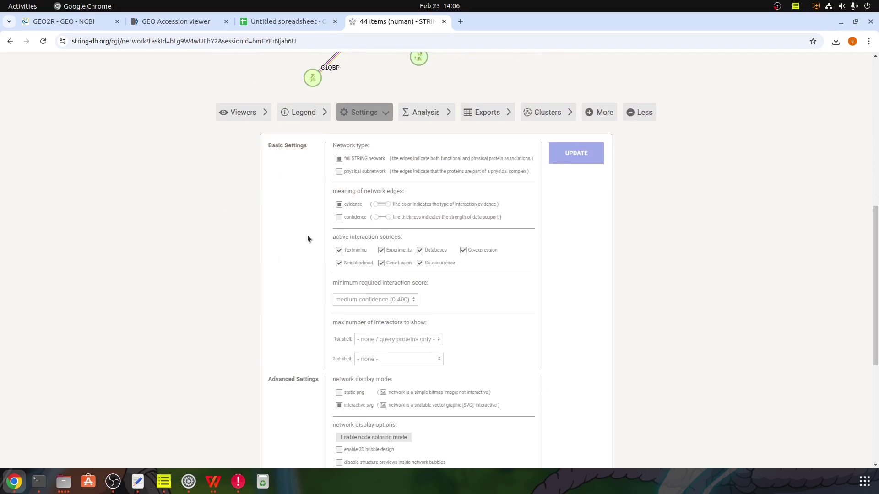
{"action": "left_click", "coordinate": [392, 299]}
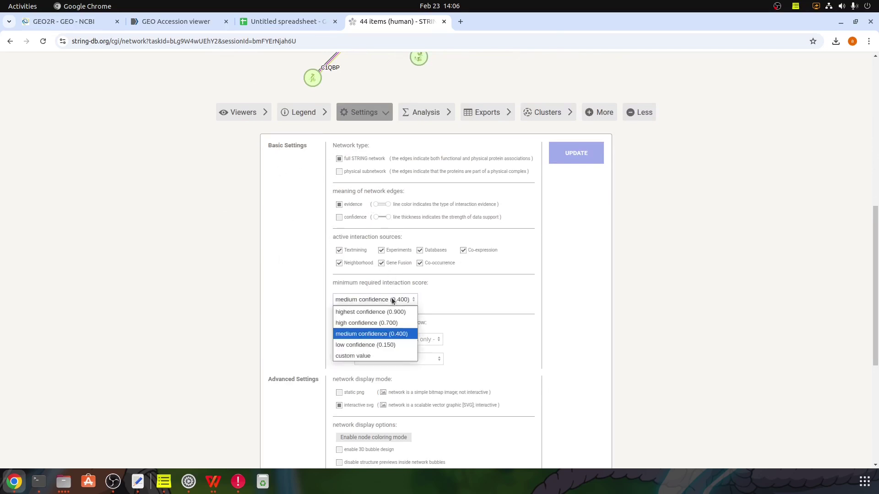
{"action": "left_click", "coordinate": [362, 323]}
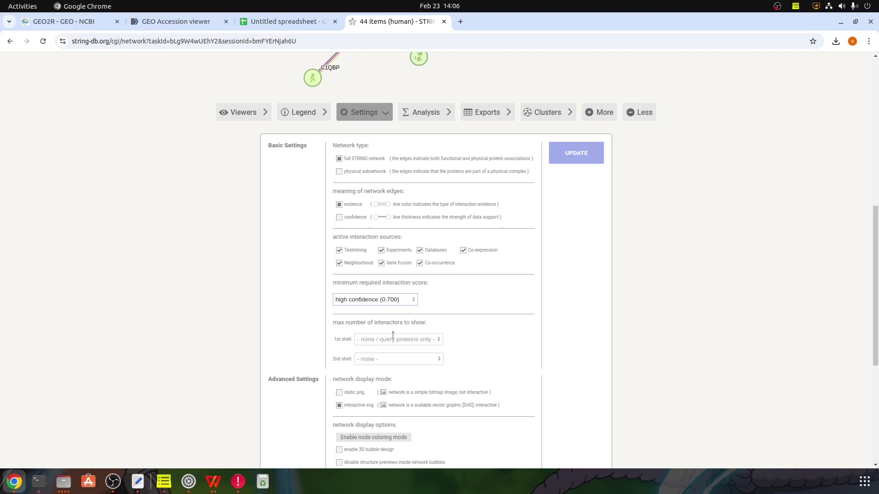
{"action": "scroll", "coordinate": [390, 321], "scroll_direction": "down", "scroll_amount": 2}
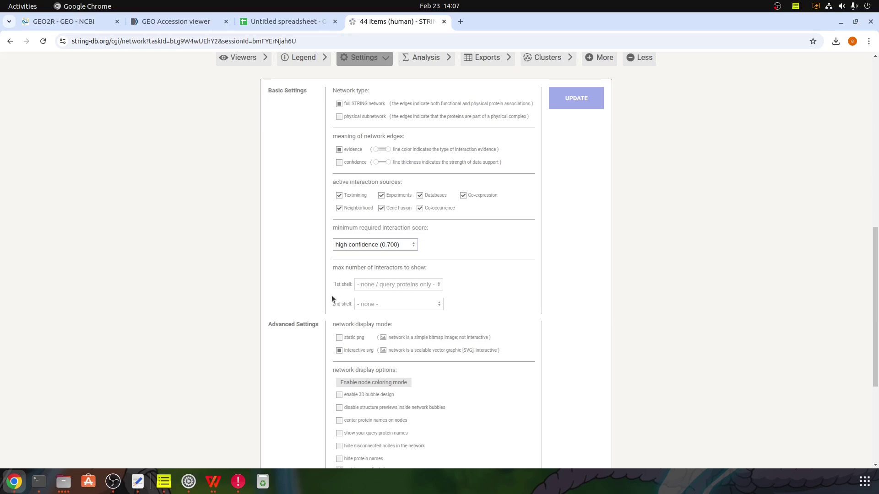
{"action": "scroll", "coordinate": [465, 161], "scroll_direction": "up", "scroll_amount": 6}
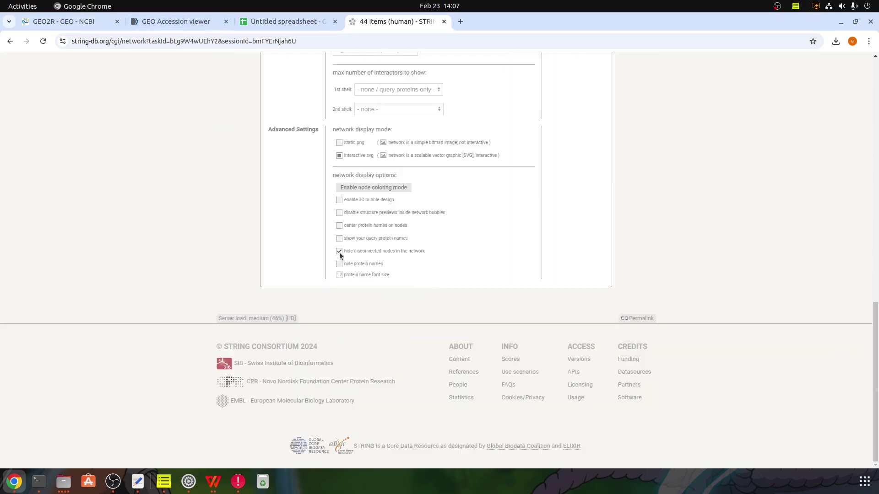
{"action": "scroll", "coordinate": [339, 254], "scroll_direction": "up", "scroll_amount": 2}
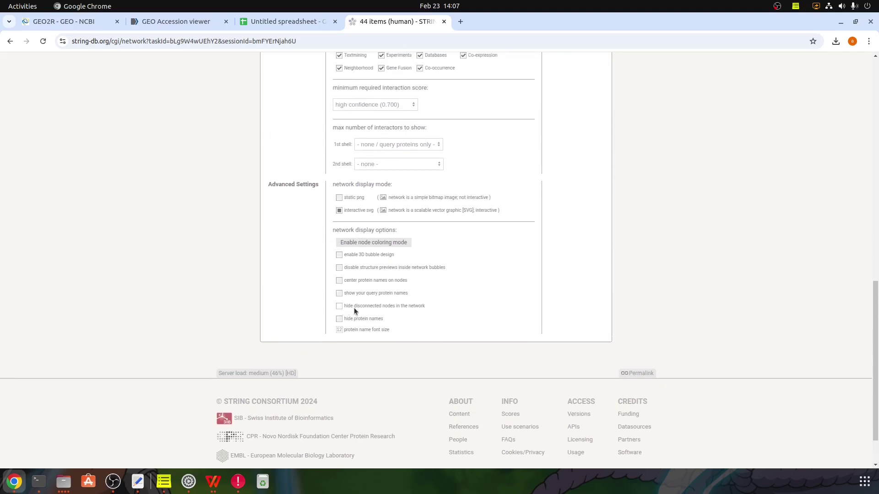
{"action": "scroll", "coordinate": [434, 314], "scroll_direction": "up", "scroll_amount": 10}
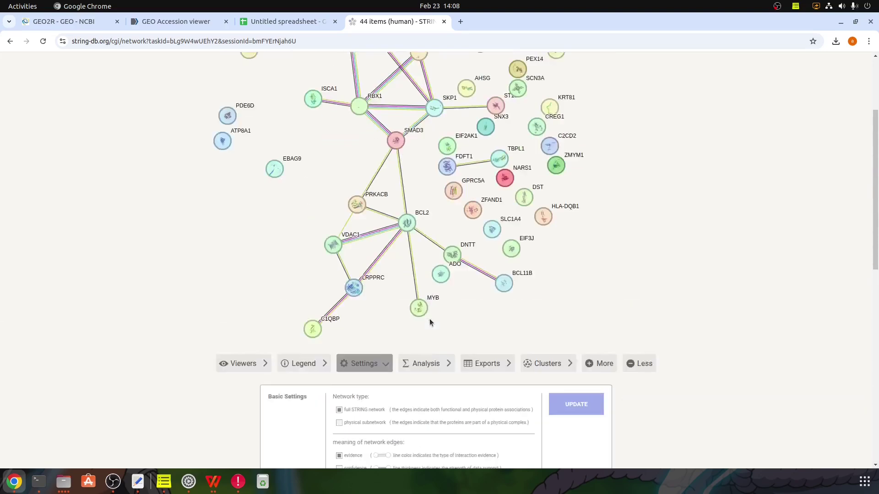
- Move the unconnected nodes ZMYM1, C2CD2 and KRT81 outward, away from the other nodes
{"action": "left_click_drag", "start_coordinate": [556, 268], "coordinate": [653, 248]}
{"action": "left_click_drag", "start_coordinate": [553, 248], "coordinate": [615, 210]}
{"action": "left_click_drag", "start_coordinate": [550, 211], "coordinate": [625, 316]}
{"action": "left_click_drag", "start_coordinate": [653, 250], "coordinate": [614, 250]}
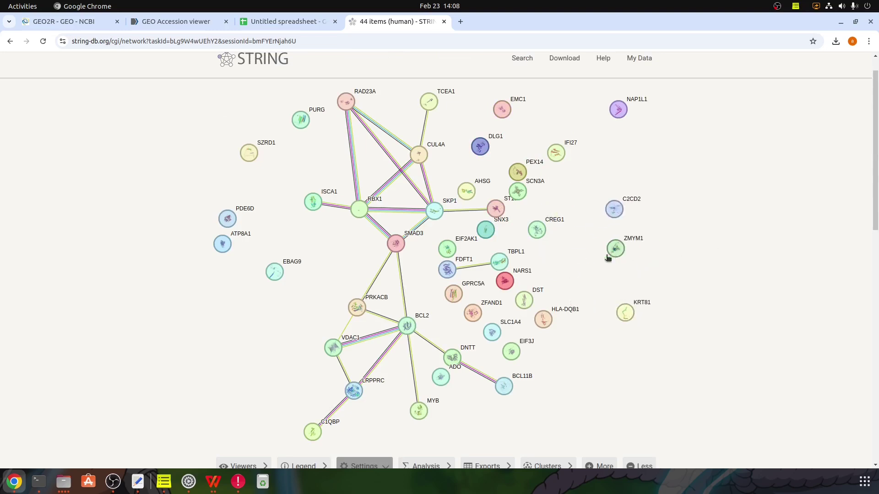
- Update the network with the high confidence score and hide its disconnected nodes
{"action": "scroll", "coordinate": [509, 311], "scroll_direction": "up", "scroll_amount": 1}
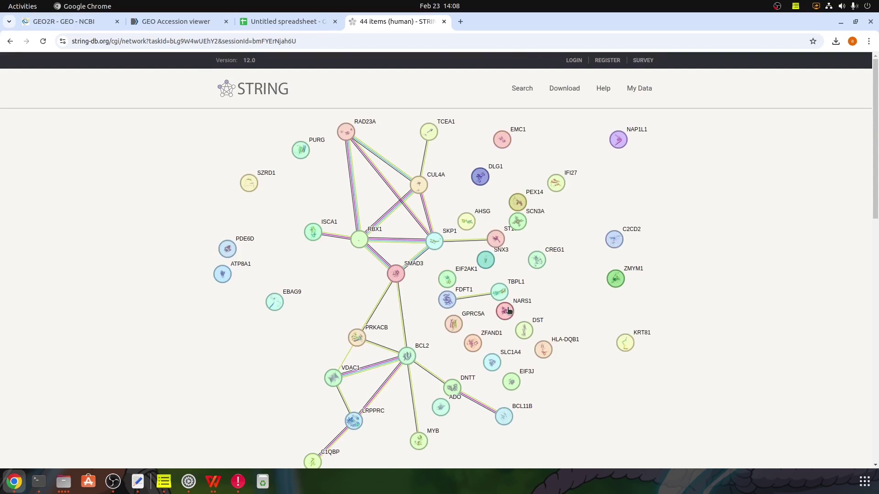
{"action": "scroll", "coordinate": [508, 310], "scroll_direction": "down", "scroll_amount": 12}
{"action": "scroll", "coordinate": [507, 308], "scroll_direction": "up", "scroll_amount": 6}
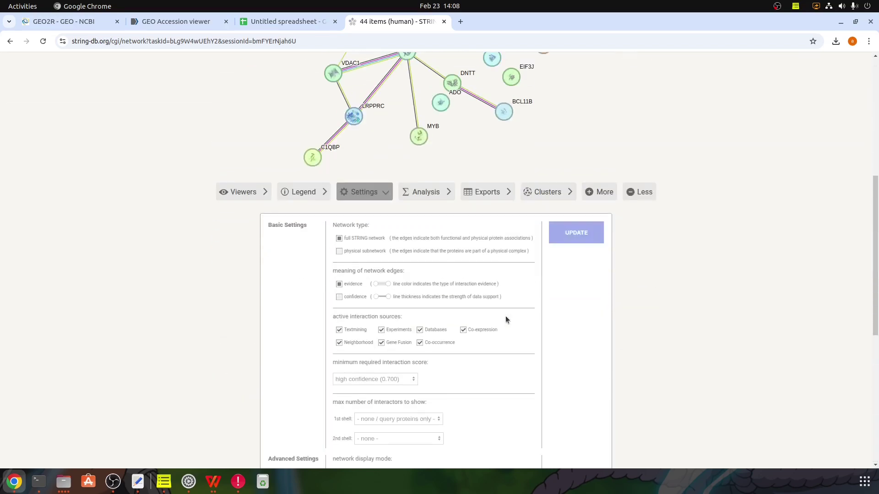
{"action": "scroll", "coordinate": [592, 264], "scroll_direction": "up", "scroll_amount": 5}
{"action": "scroll", "coordinate": [575, 281], "scroll_direction": "down", "scroll_amount": 1}
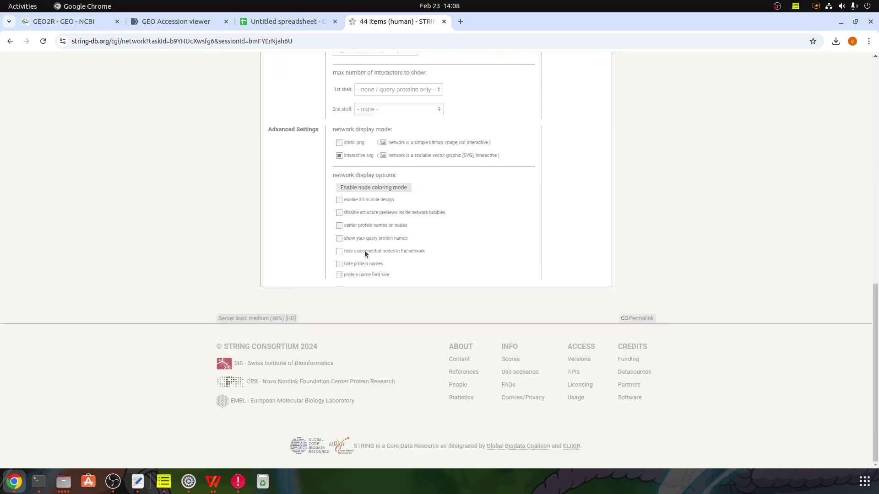
{"action": "scroll", "coordinate": [514, 278], "scroll_direction": "up", "scroll_amount": 10}
{"action": "left_click", "coordinate": [583, 397]}
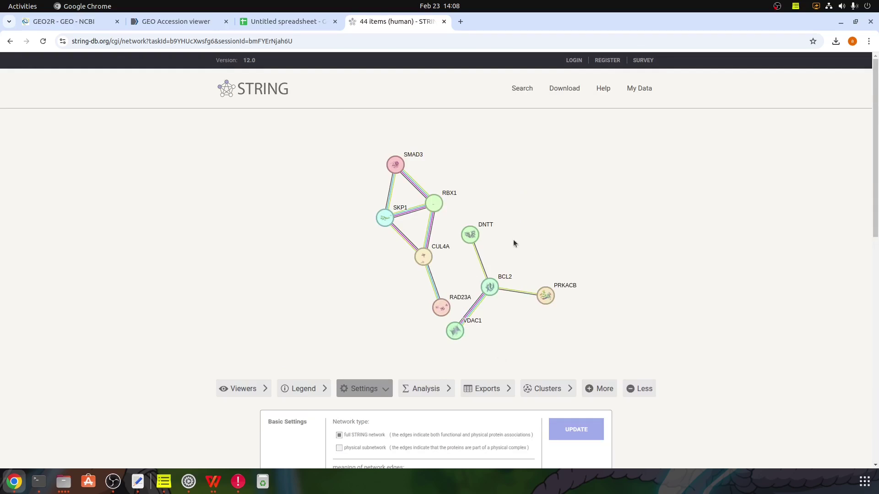
- Open the analysis of the high-confidence network and review its network stats, functional enrichments and export options
{"action": "scroll", "coordinate": [403, 268], "scroll_direction": "down", "scroll_amount": 3}
{"action": "scroll", "coordinate": [292, 251], "scroll_direction": "up", "scroll_amount": 3}
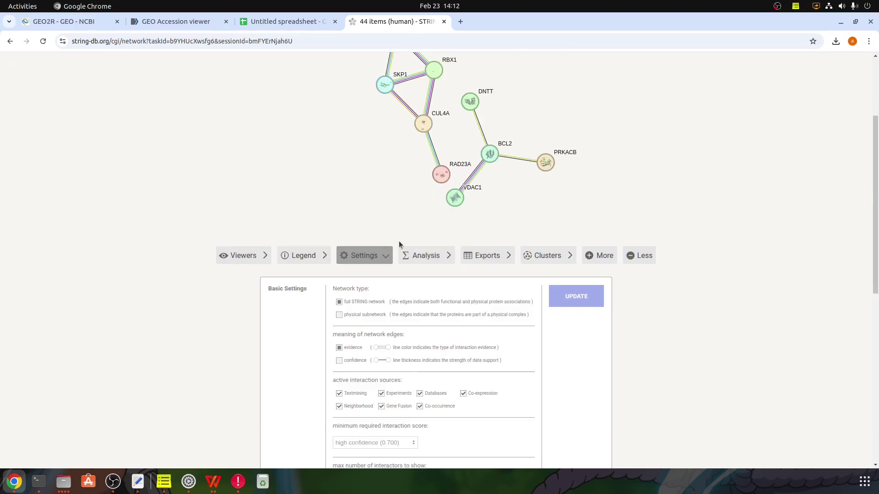
{"action": "scroll", "coordinate": [405, 274], "scroll_direction": "up", "scroll_amount": 3}
{"action": "left_click", "coordinate": [413, 388]}
{"action": "scroll", "coordinate": [345, 318], "scroll_direction": "down", "scroll_amount": 6}
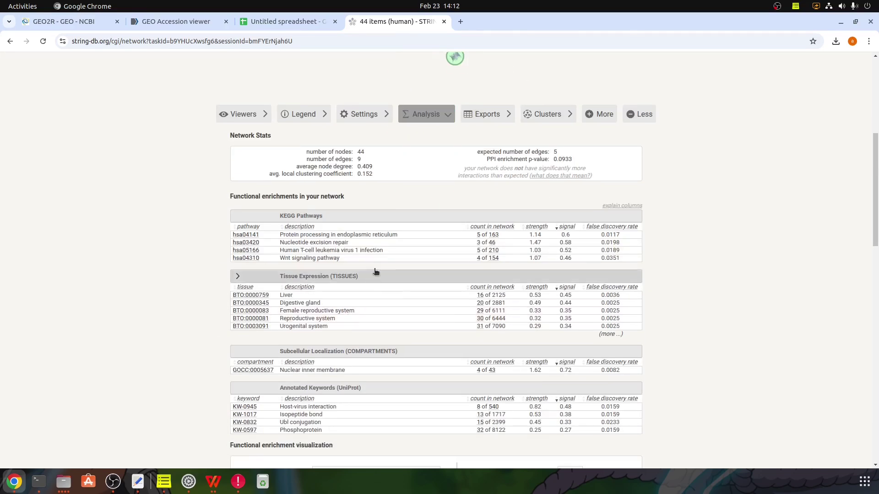
{"action": "scroll", "coordinate": [218, 133], "scroll_direction": "down", "scroll_amount": 15}
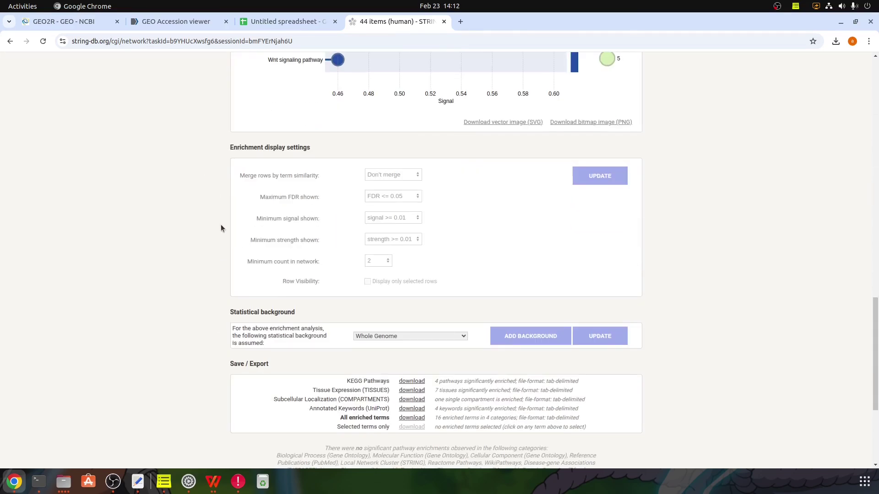
{"action": "scroll", "coordinate": [238, 293], "scroll_direction": "up", "scroll_amount": 20}
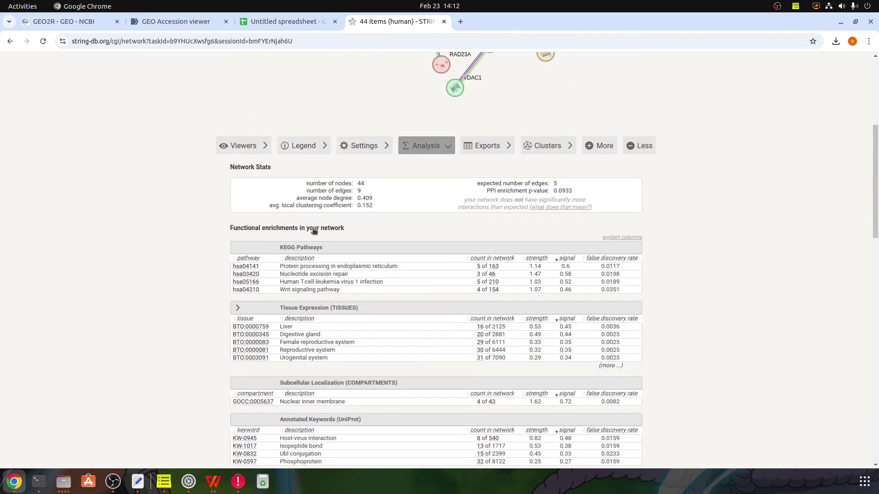
- Set the minimum required interaction score to low confidence (0.150) and update the network
{"action": "left_click", "coordinate": [358, 202]}
{"action": "scroll", "coordinate": [358, 205], "scroll_direction": "down", "scroll_amount": 3}
{"action": "left_click", "coordinate": [383, 221]}
{"action": "left_click", "coordinate": [364, 268]}
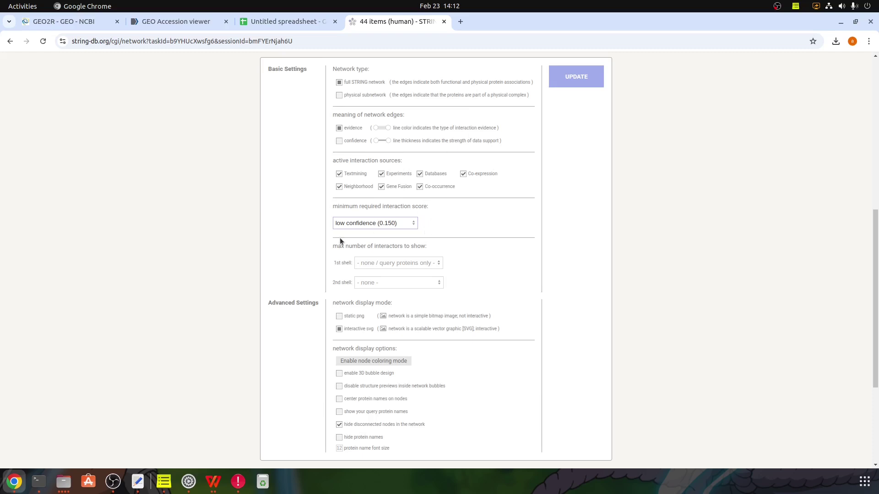
{"action": "left_click", "coordinate": [595, 70]}
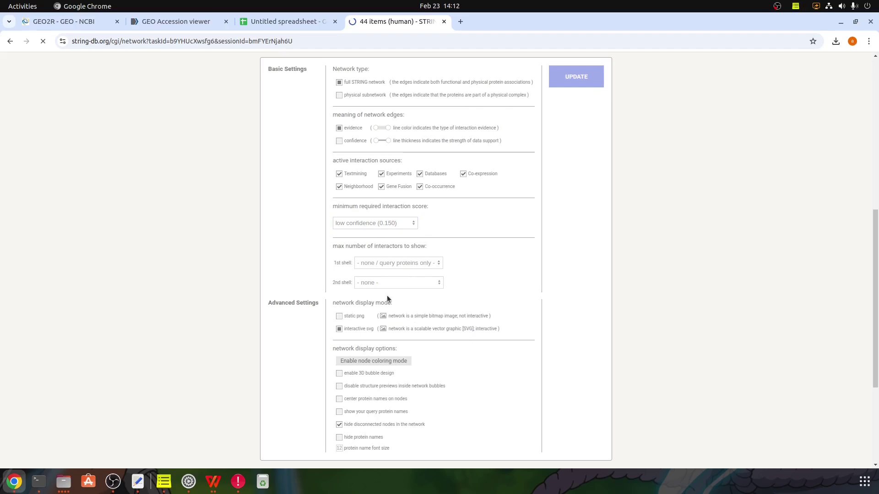
- Open the analysis of the low-confidence network and examine its network stats and functional enrichments alongside the graph
{"action": "scroll", "coordinate": [235, 252], "scroll_direction": "down", "scroll_amount": 5}
{"action": "scroll", "coordinate": [236, 252], "scroll_direction": "down", "scroll_amount": 6}
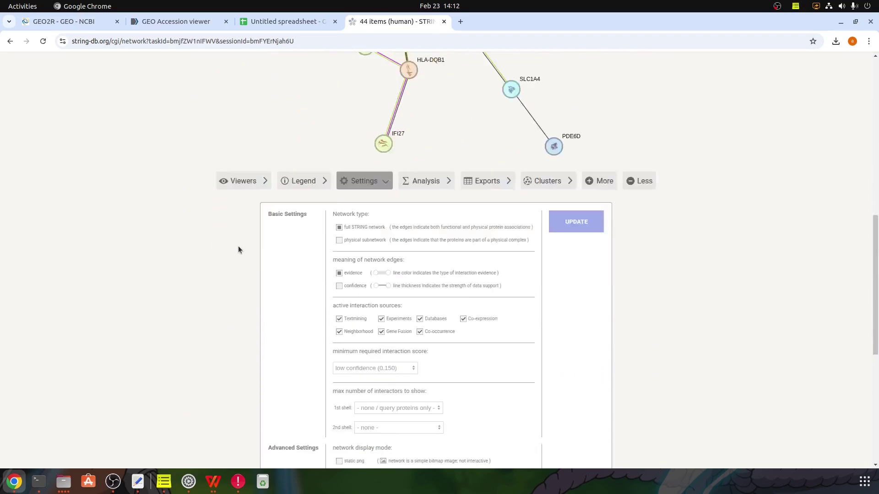
{"action": "left_click", "coordinate": [422, 152]}
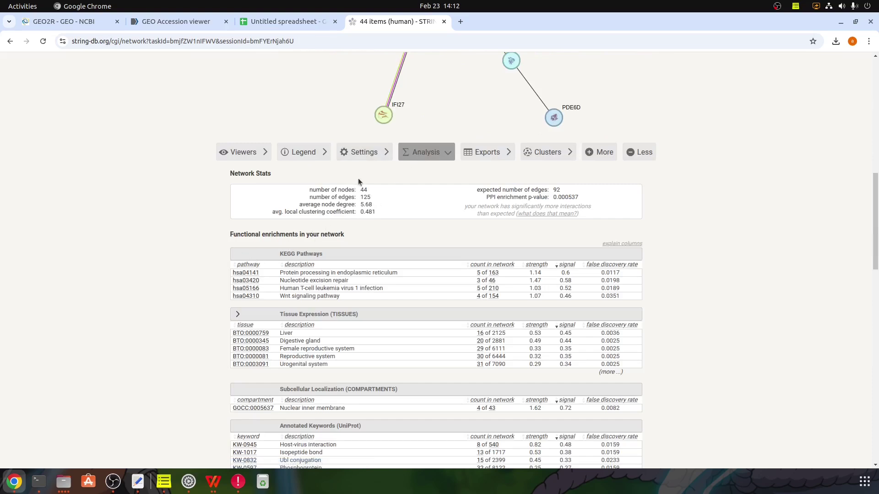
{"action": "scroll", "coordinate": [358, 180], "scroll_direction": "up", "scroll_amount": 6}
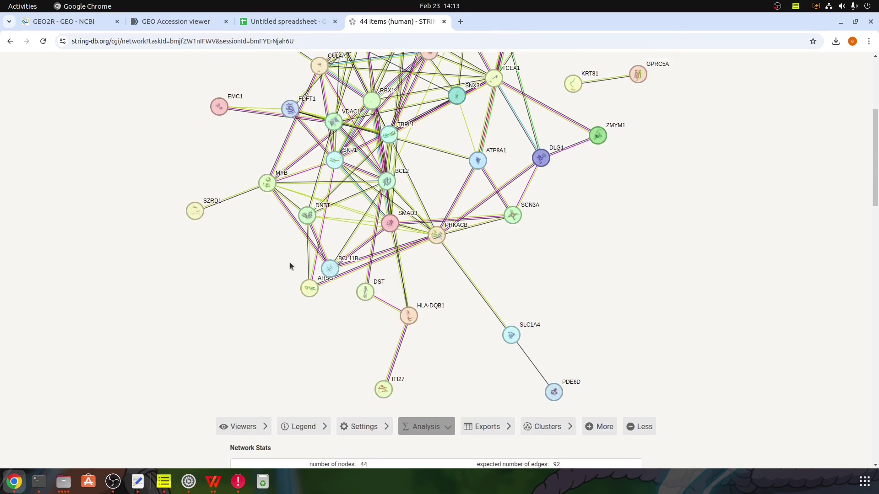
{"action": "scroll", "coordinate": [347, 260], "scroll_direction": "down", "scroll_amount": 6}
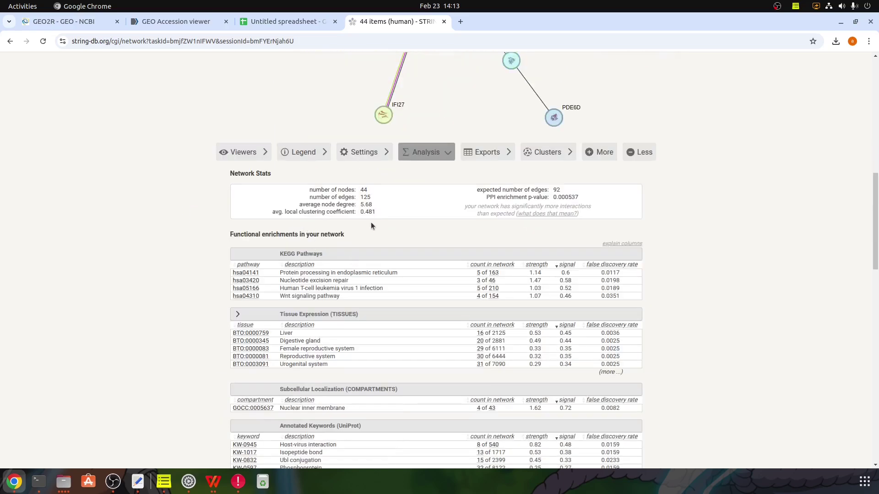
{"action": "scroll", "coordinate": [403, 277], "scroll_direction": "up", "scroll_amount": 6}
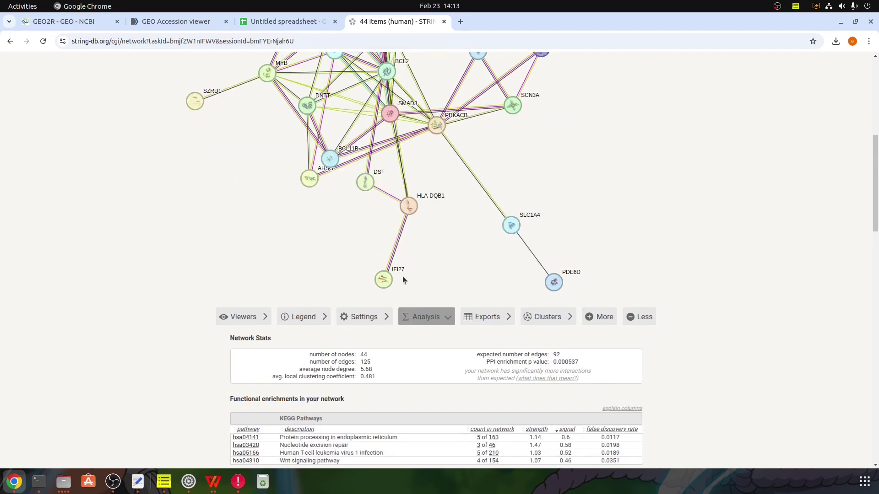
{"action": "scroll", "coordinate": [403, 276], "scroll_direction": "down", "scroll_amount": 5}
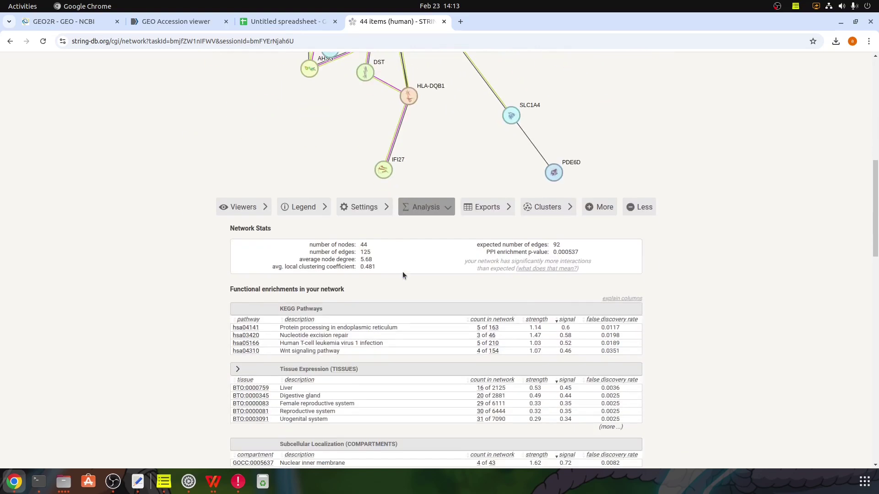
{"action": "scroll", "coordinate": [337, 281], "scroll_direction": "down", "scroll_amount": 1}
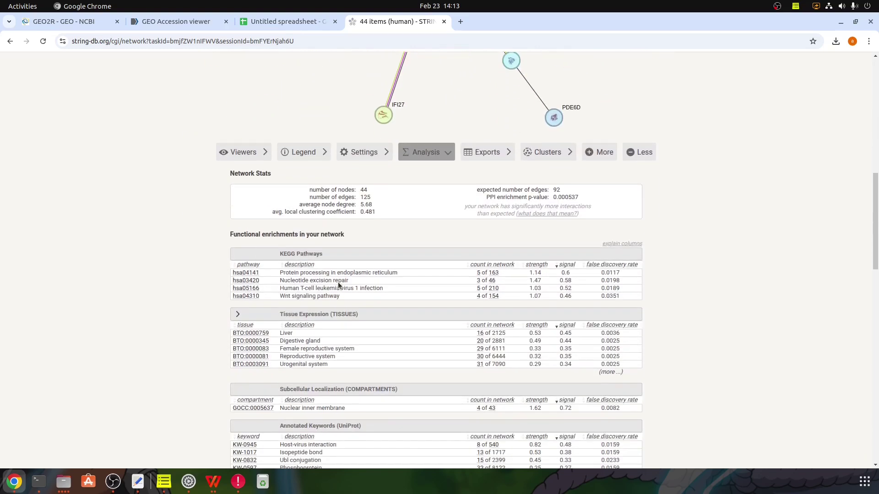
- Examine the low-confidence network's stats, including node count, edge count and average node degree, and its functional enrichments section
{"action": "left_click_drag", "start_coordinate": [233, 177], "coordinate": [314, 181]}
{"action": "double_click", "coordinate": [334, 197]}
{"action": "triple_click", "coordinate": [333, 191]}
{"action": "triple_click", "coordinate": [334, 198]}
{"action": "left_click_drag", "start_coordinate": [373, 202], "coordinate": [359, 200]}
{"action": "triple_click", "coordinate": [320, 199]}
{"action": "left_click", "coordinate": [352, 207]}
{"action": "double_click", "coordinate": [352, 208]}
{"action": "double_click", "coordinate": [366, 205]}
{"action": "scroll", "coordinate": [370, 240], "scroll_direction": "up", "scroll_amount": 10}
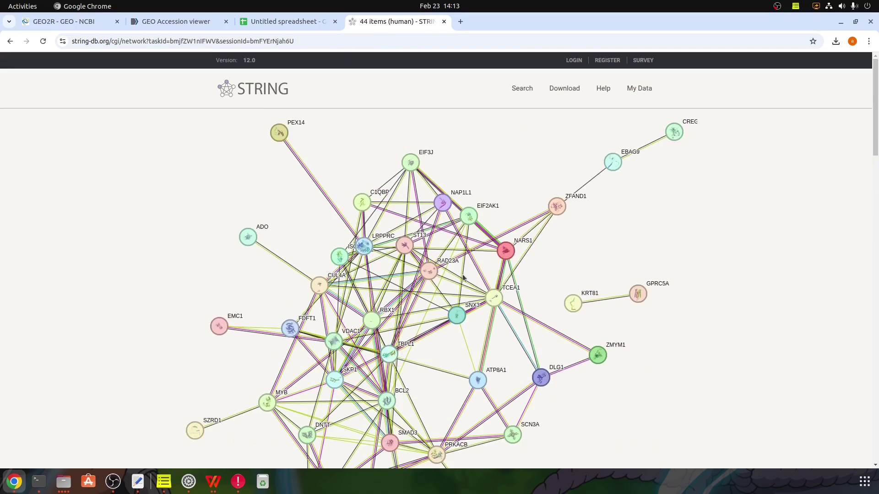
{"action": "scroll", "coordinate": [305, 245], "scroll_direction": "down", "scroll_amount": 10}
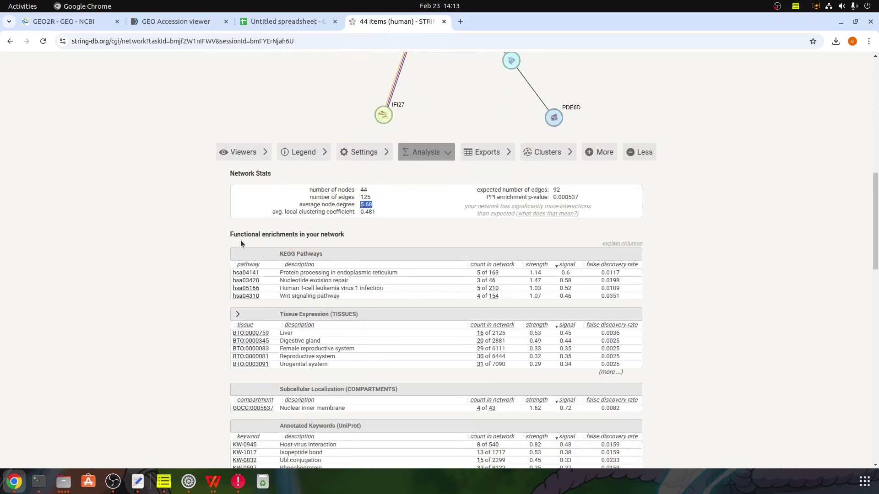
{"action": "left_click_drag", "start_coordinate": [230, 234], "coordinate": [355, 232]}
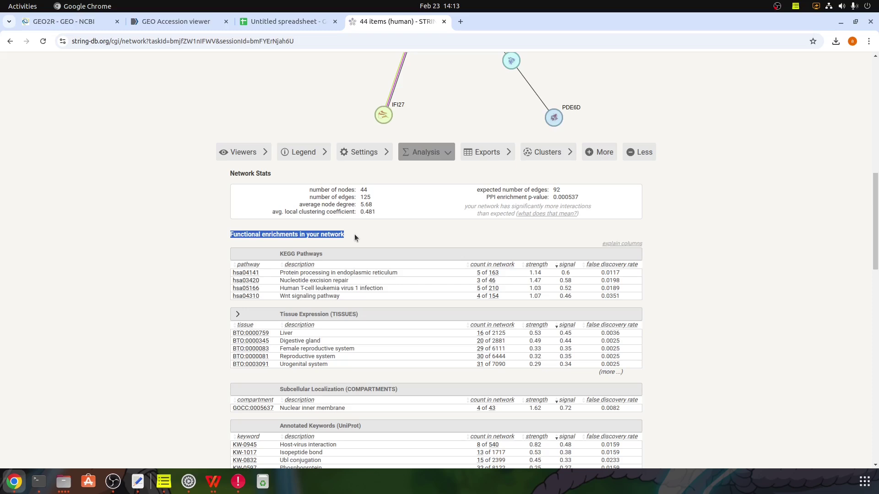
{"action": "left_click", "coordinate": [354, 234]}
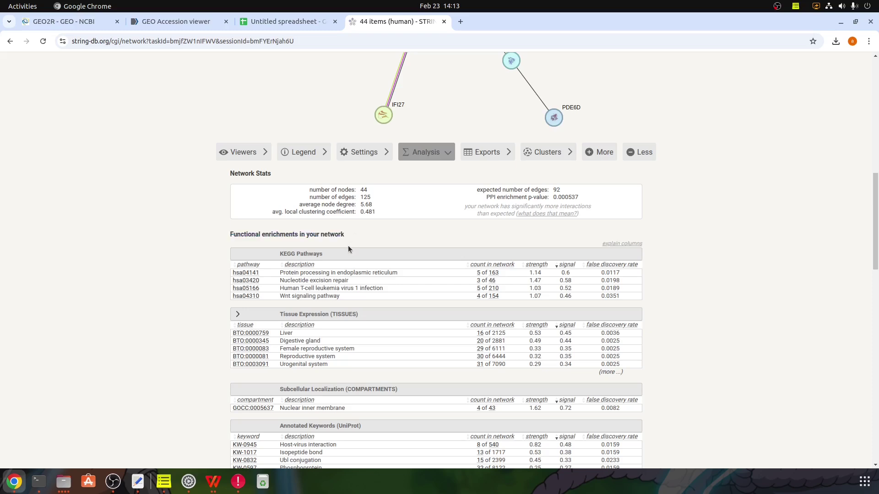
- Highlight the KEGG pathway Protein processing in endoplasmic reticulum in the network and spread the BCL2, SKP1 and RBX1 nodes apart
{"action": "left_click", "coordinate": [351, 274]}
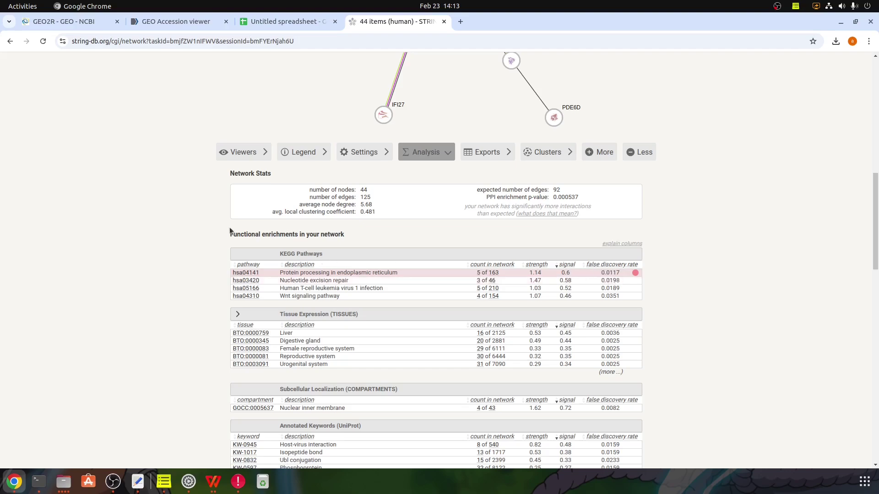
{"action": "scroll", "coordinate": [234, 219], "scroll_direction": "up", "scroll_amount": 10}
{"action": "scroll", "coordinate": [362, 243], "scroll_direction": "down", "scroll_amount": 10}
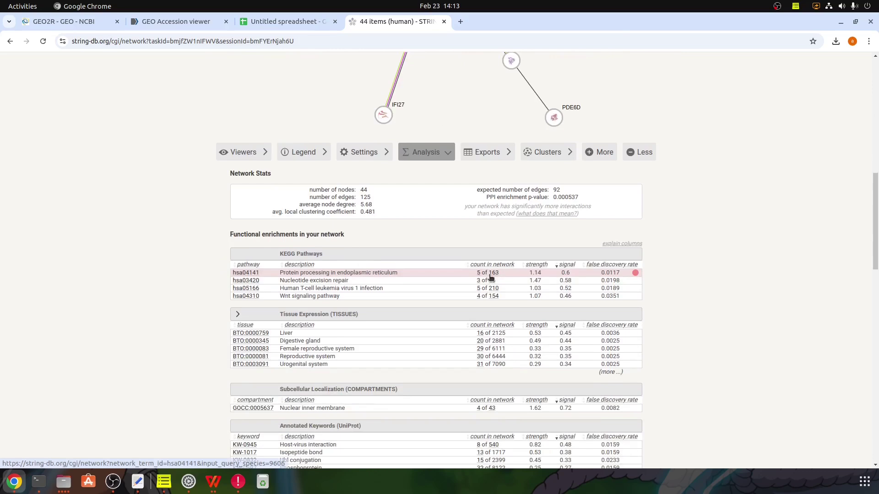
{"action": "scroll", "coordinate": [389, 262], "scroll_direction": "up", "scroll_amount": 6}
{"action": "left_click_drag", "start_coordinate": [386, 234], "coordinate": [417, 238]}
{"action": "left_click_drag", "start_coordinate": [346, 221], "coordinate": [350, 244]}
{"action": "left_click_drag", "start_coordinate": [379, 158], "coordinate": [372, 142]}
{"action": "scroll", "coordinate": [345, 229], "scroll_direction": "down", "scroll_amount": 4}
{"action": "scroll", "coordinate": [345, 228], "scroll_direction": "down", "scroll_amount": 5}
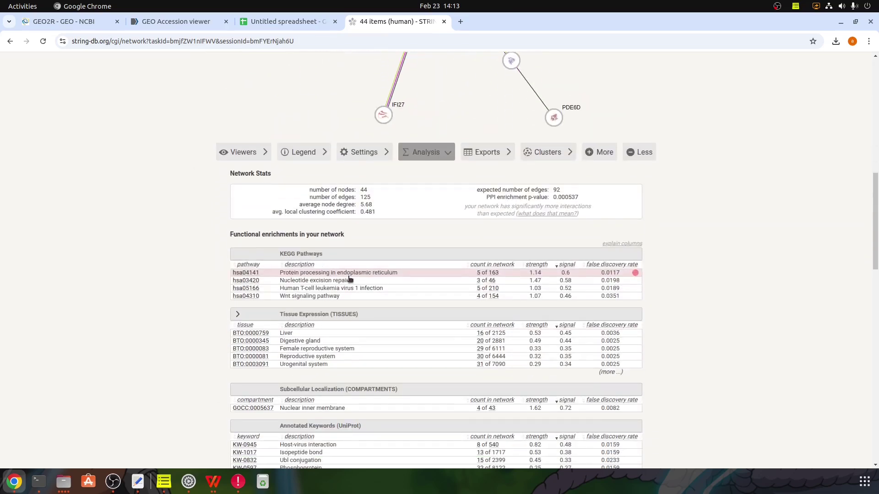
- Also highlight the Nucleotide excision repair pathway and compare both pathways' proteins in the network graph
{"action": "left_click", "coordinate": [309, 281]}
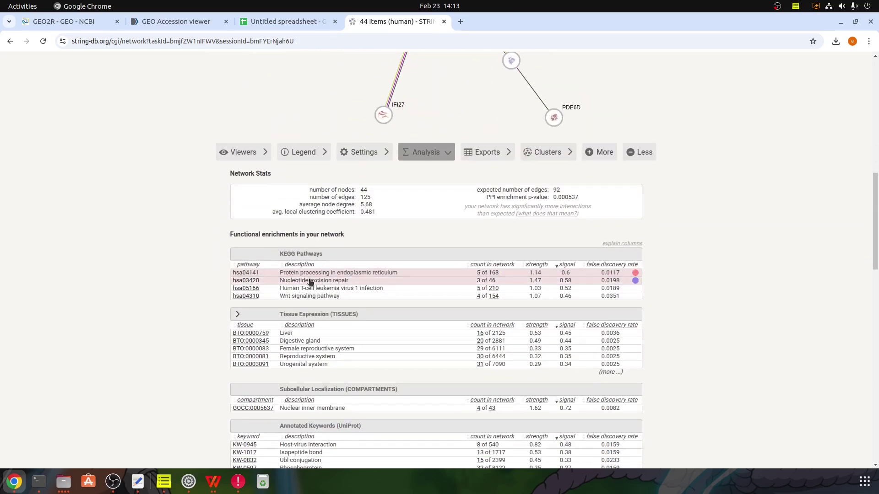
{"action": "scroll", "coordinate": [339, 270], "scroll_direction": "up", "scroll_amount": 9}
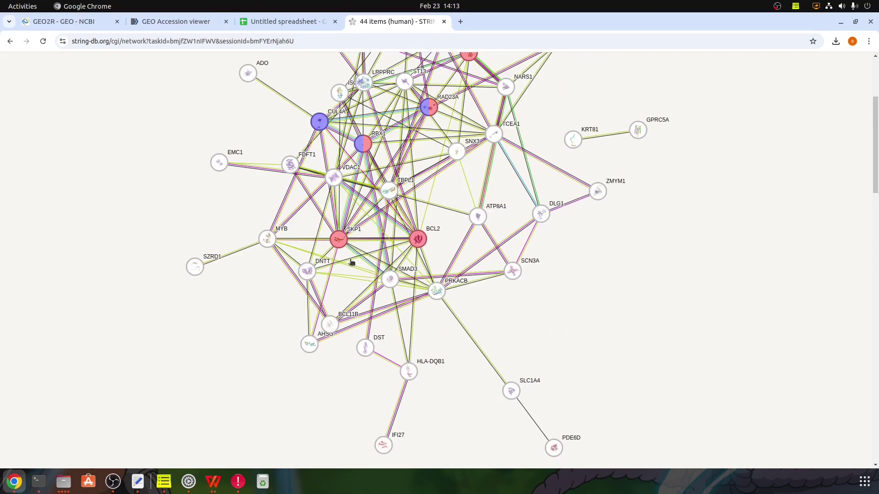
{"action": "scroll", "coordinate": [344, 254], "scroll_direction": "down", "scroll_amount": 9}
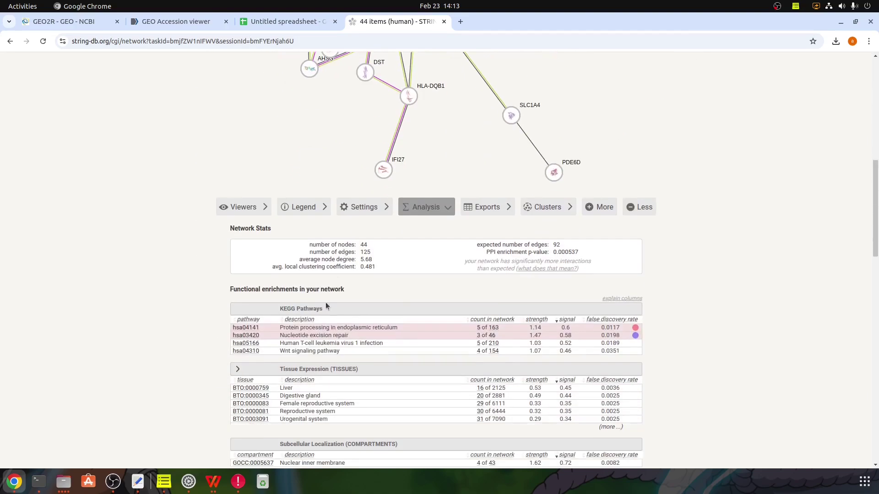
{"action": "scroll", "coordinate": [349, 241], "scroll_direction": "up", "scroll_amount": 7}
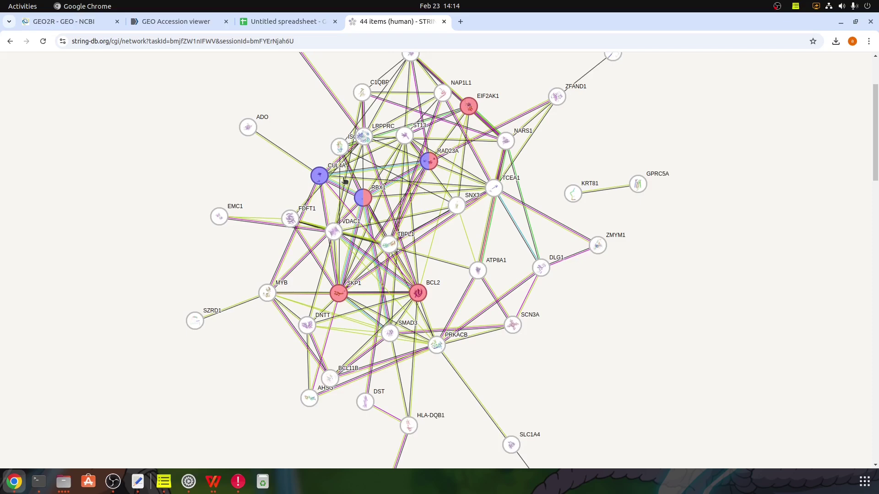
{"action": "scroll", "coordinate": [337, 215], "scroll_direction": "down", "scroll_amount": 10}
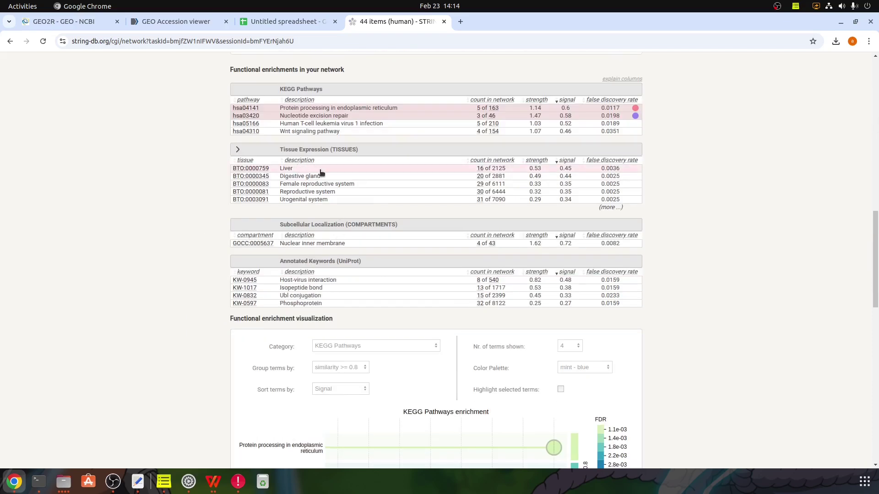
- Clear the KEGG pathway highlights and highlight the Liver tissue expression term to inspect its proteins in the network
{"action": "scroll", "coordinate": [316, 173], "scroll_direction": "up", "scroll_amount": 3}
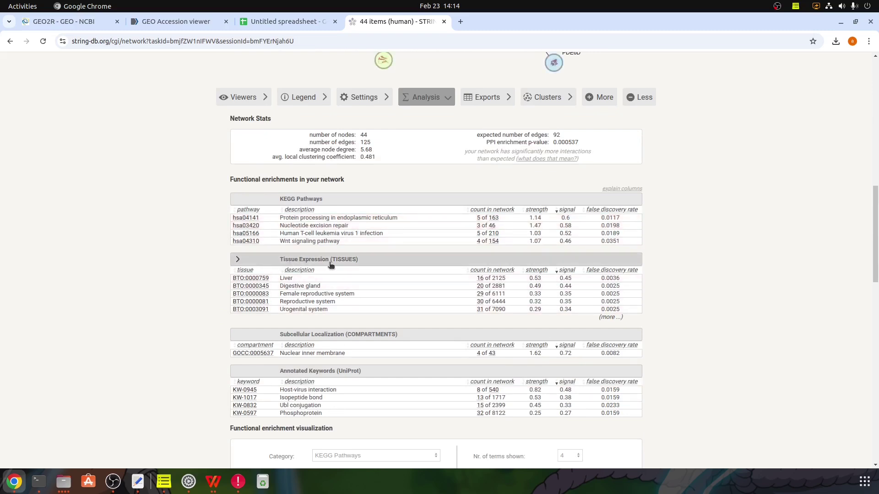
{"action": "scroll", "coordinate": [320, 280], "scroll_direction": "up", "scroll_amount": 10}
{"action": "scroll", "coordinate": [392, 280], "scroll_direction": "up", "scroll_amount": 5}
{"action": "scroll", "coordinate": [371, 259], "scroll_direction": "down", "scroll_amount": 15}
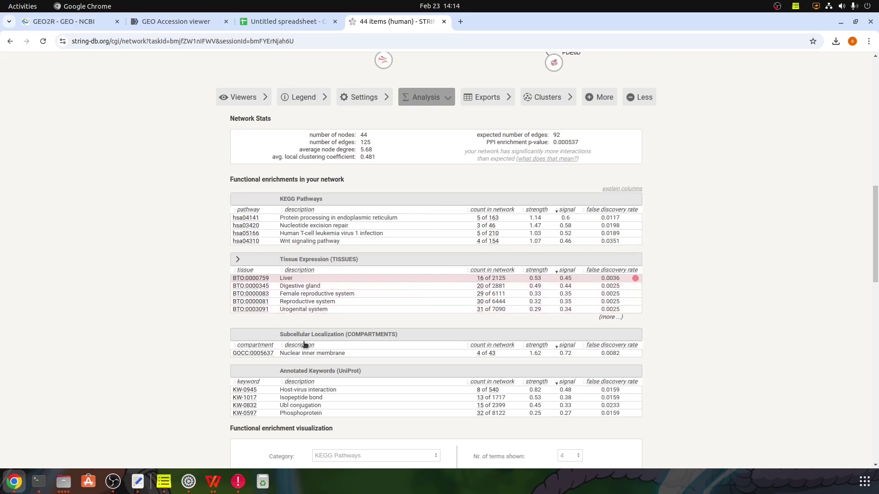
- Highlight only the Nuclear inner membrane compartment, inspect its proteins in the network, and clear the highlight
{"action": "scroll", "coordinate": [316, 336], "scroll_direction": "down", "scroll_amount": 2}
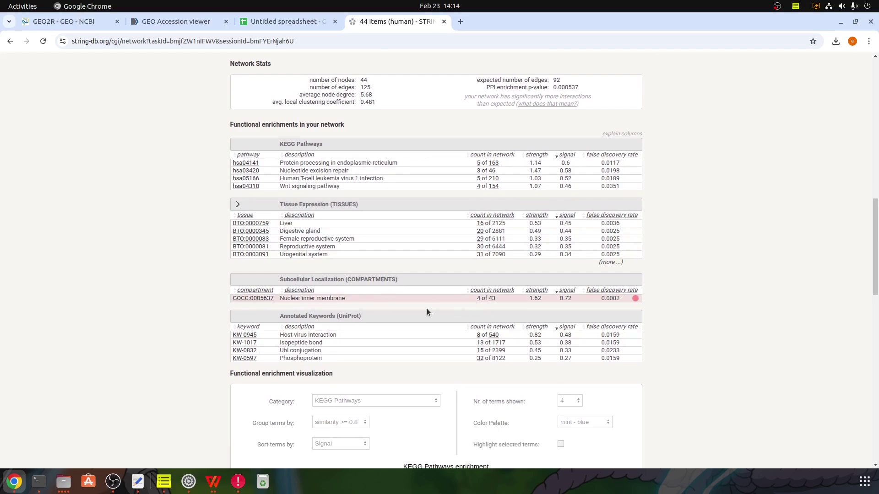
{"action": "scroll", "coordinate": [427, 308], "scroll_direction": "up", "scroll_amount": 10}
{"action": "scroll", "coordinate": [427, 311], "scroll_direction": "down", "scroll_amount": 10}
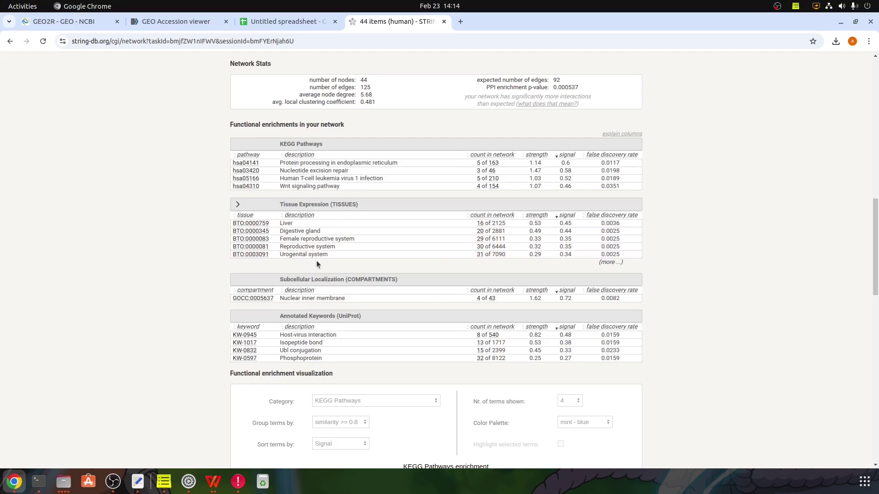
- Review the KEGG Pathways enrichment chart, the enrichment display settings and the save and export options
{"action": "scroll", "coordinate": [305, 263], "scroll_direction": "down", "scroll_amount": 3}
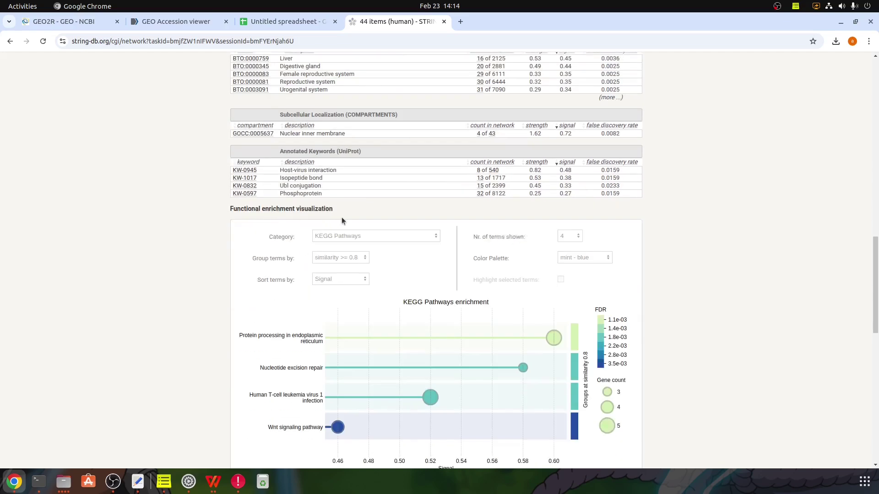
{"action": "scroll", "coordinate": [332, 319], "scroll_direction": "down", "scroll_amount": 1}
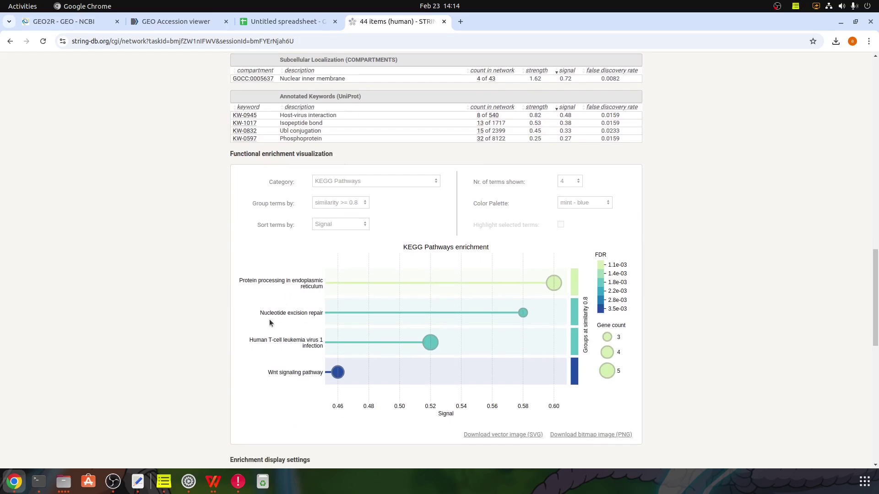
{"action": "scroll", "coordinate": [301, 322], "scroll_direction": "down", "scroll_amount": 7}
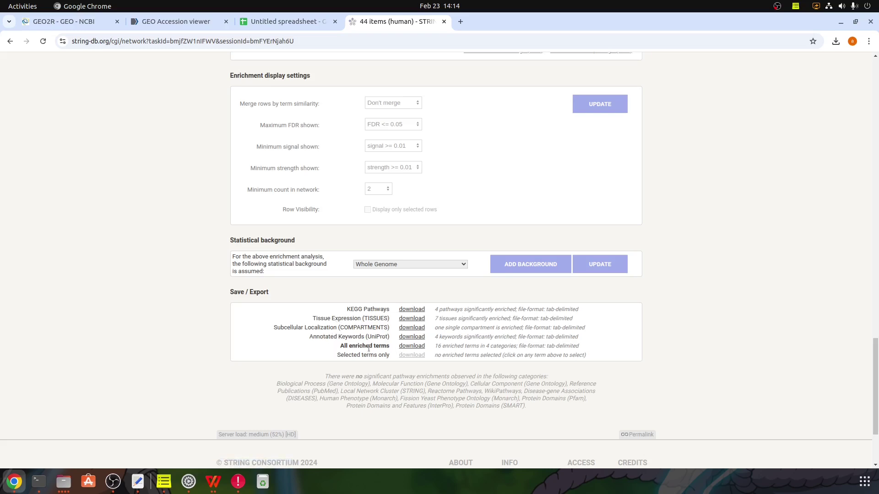
- Rerun the enrichment analysis with Druggable Genome (6805 Genes) as the statistical background and review the output
{"action": "left_click", "coordinate": [409, 264]}
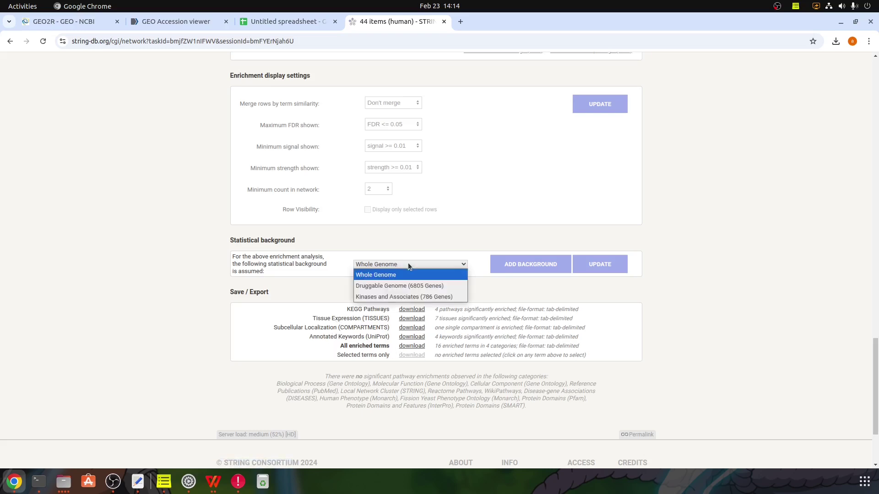
{"action": "left_click", "coordinate": [376, 287]}
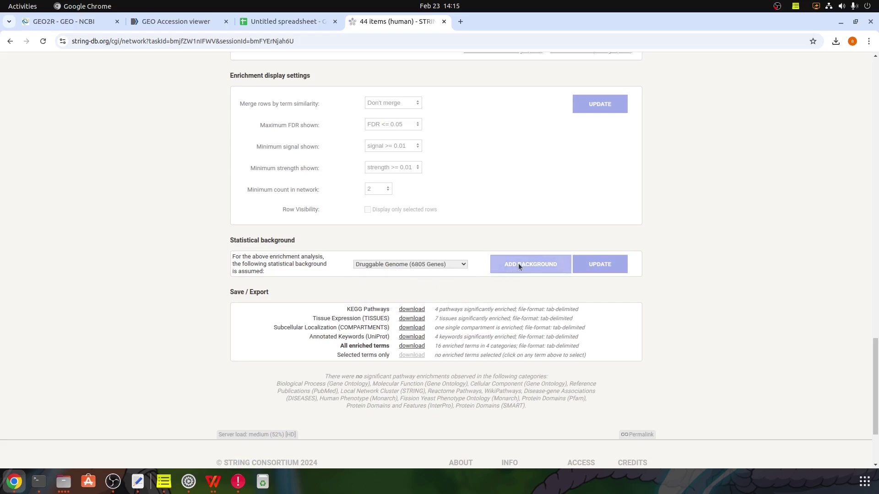
{"action": "left_click", "coordinate": [615, 264]}
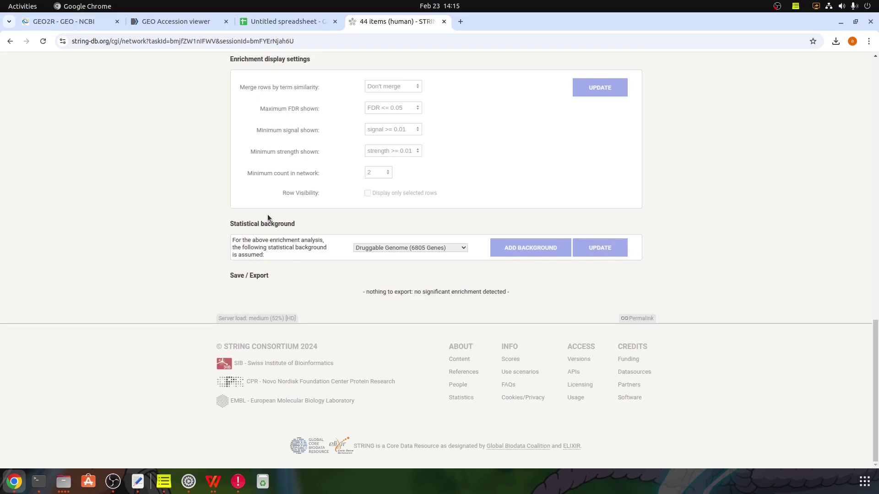
{"action": "scroll", "coordinate": [268, 215], "scroll_direction": "down", "scroll_amount": 5}
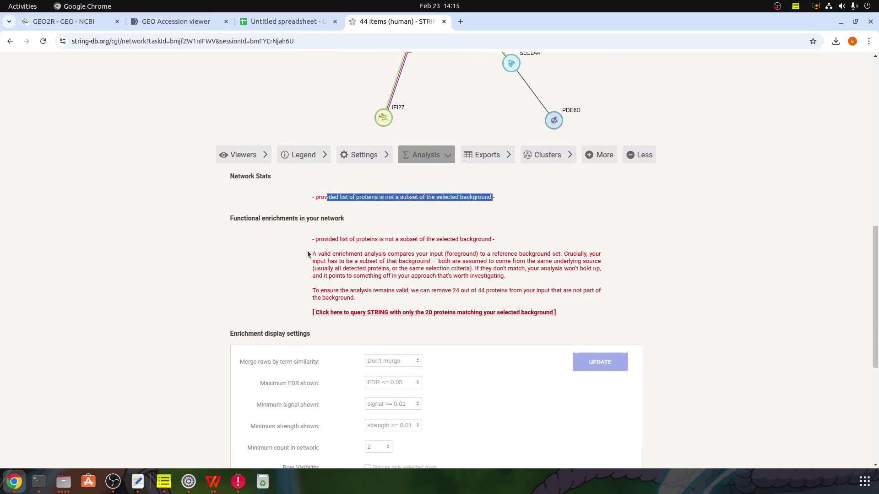
- Set the statistical background back to Whole Genome, update the analysis and check the available background choices
{"action": "scroll", "coordinate": [306, 251], "scroll_direction": "down", "scroll_amount": 5}
{"action": "left_click", "coordinate": [410, 247]}
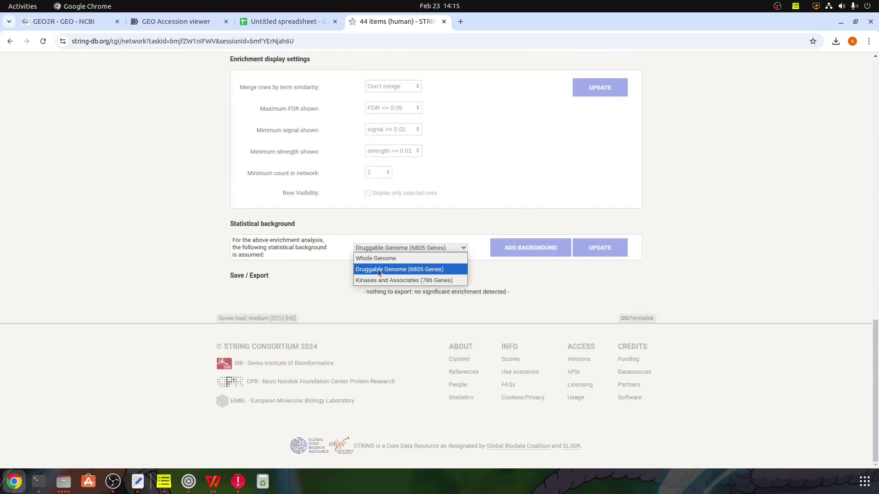
{"action": "left_click", "coordinate": [368, 260]}
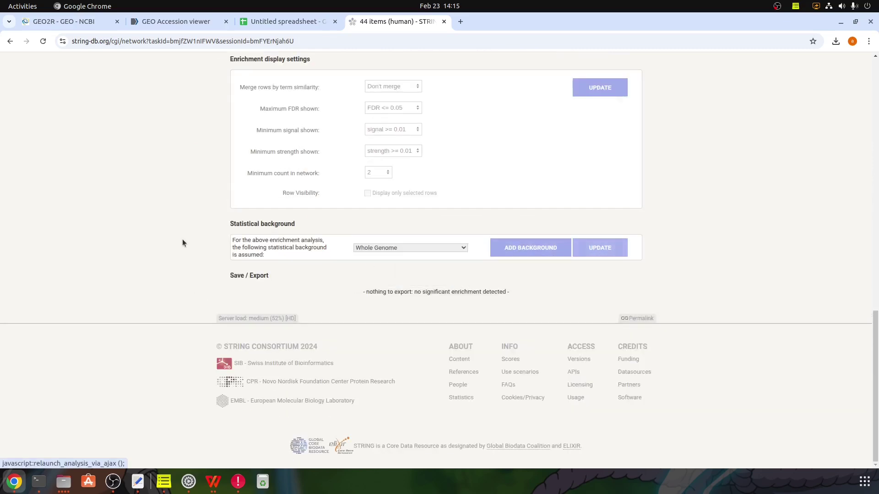
{"action": "scroll", "coordinate": [338, 264], "scroll_direction": "down", "scroll_amount": 4}
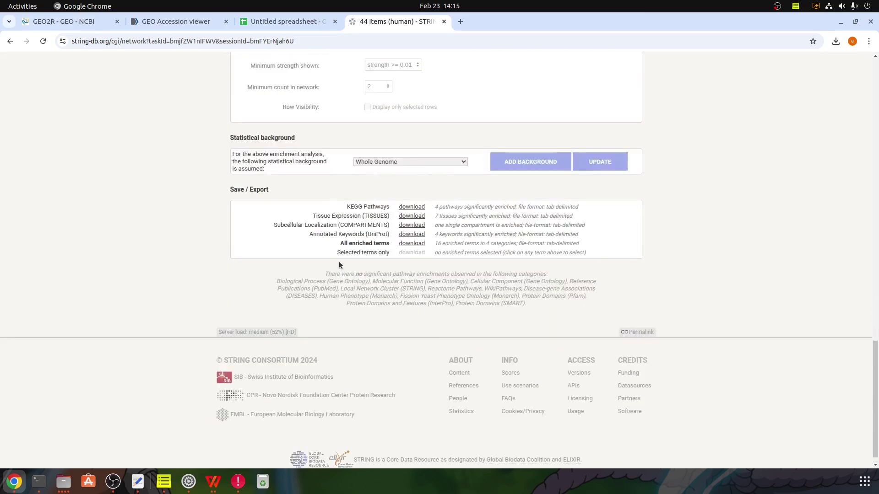
{"action": "left_click", "coordinate": [380, 163]}
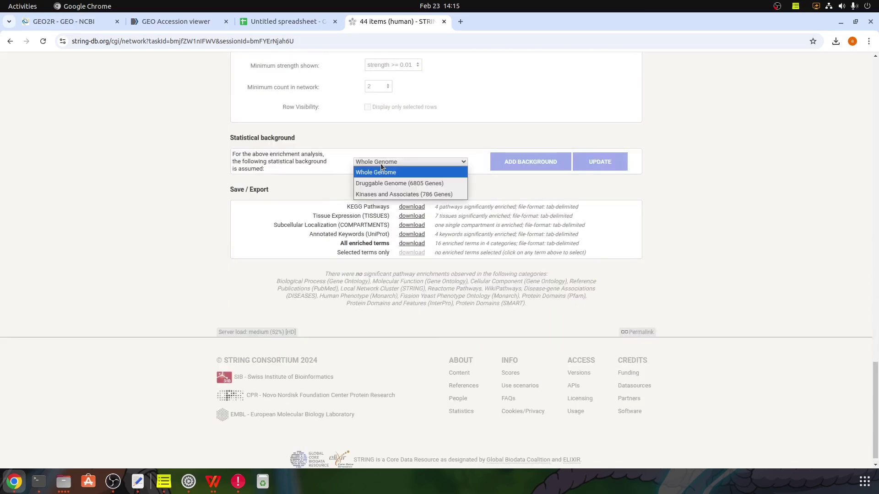
{"action": "left_click", "coordinate": [380, 163]}
- Open the network's export options with the interaction table, and view and close the CUL4A protein information
{"action": "scroll", "coordinate": [337, 274], "scroll_direction": "up", "scroll_amount": 15}
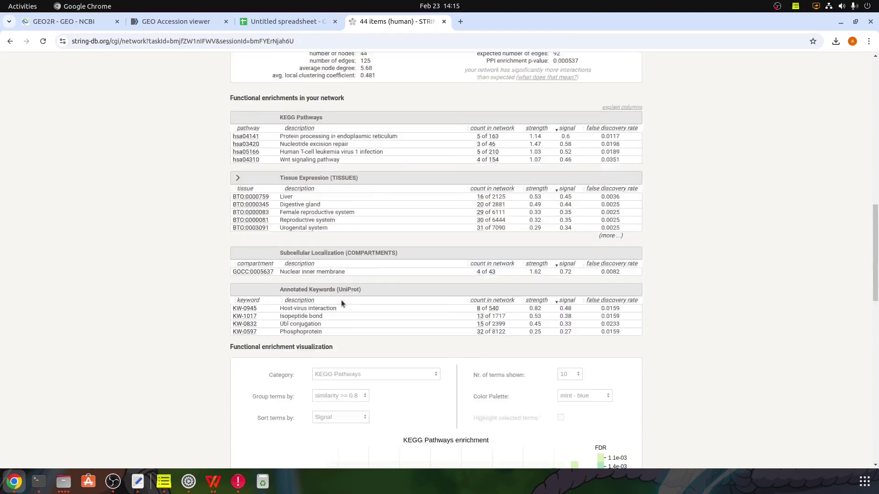
{"action": "scroll", "coordinate": [342, 300], "scroll_direction": "up", "scroll_amount": 3}
{"action": "scroll", "coordinate": [346, 227], "scroll_direction": "down", "scroll_amount": 10}
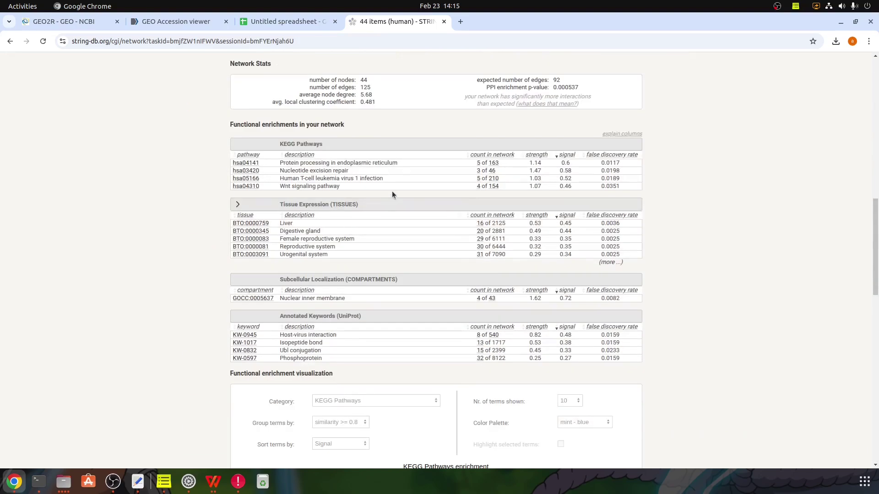
{"action": "scroll", "coordinate": [501, 195], "scroll_direction": "up", "scroll_amount": 3}
{"action": "left_click", "coordinate": [500, 205]}
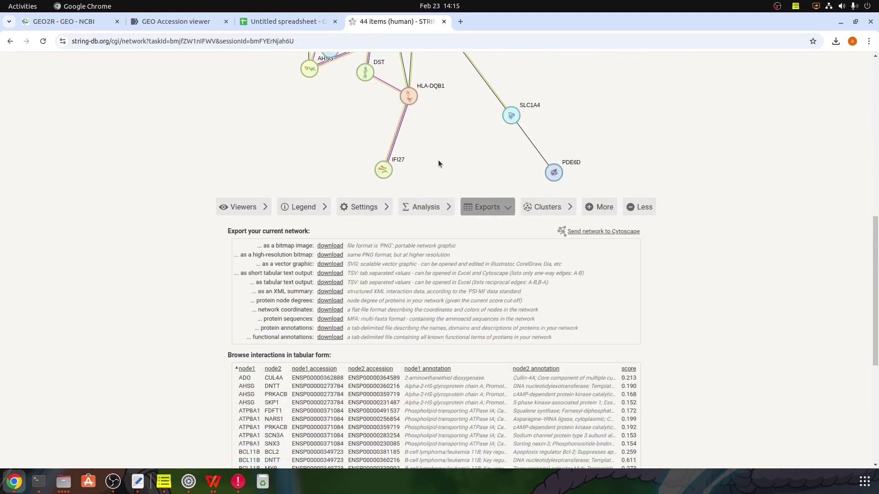
{"action": "scroll", "coordinate": [252, 298], "scroll_direction": "down", "scroll_amount": 3}
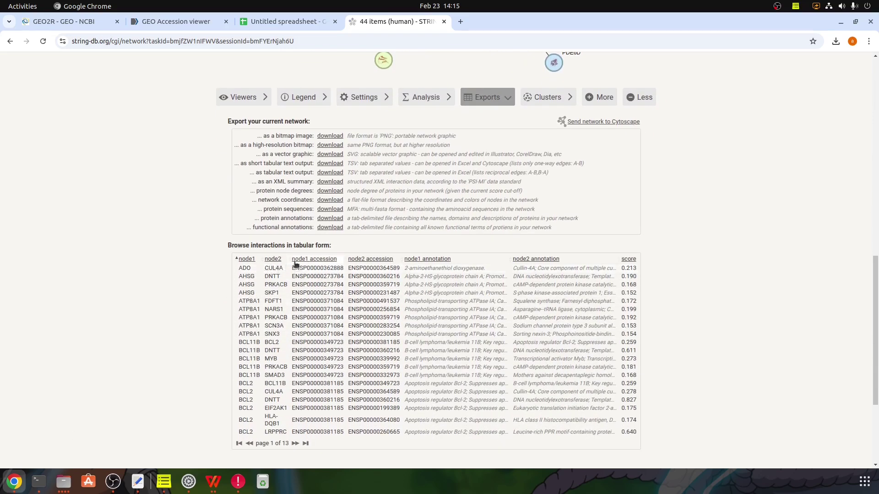
{"action": "left_click", "coordinate": [274, 268]}
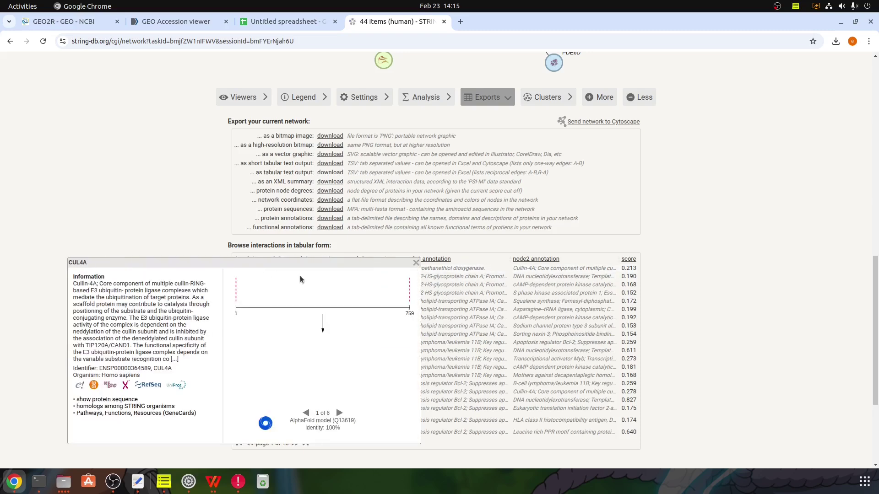
{"action": "left_click", "coordinate": [416, 263]}
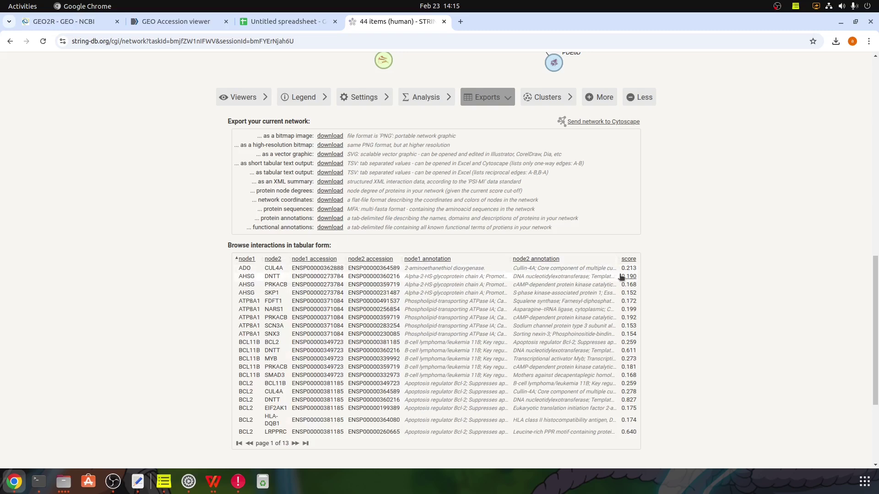
- Review the network export formats, marking the description of the SVG vector graphic option
{"action": "scroll", "coordinate": [403, 261], "scroll_direction": "up", "scroll_amount": 3}
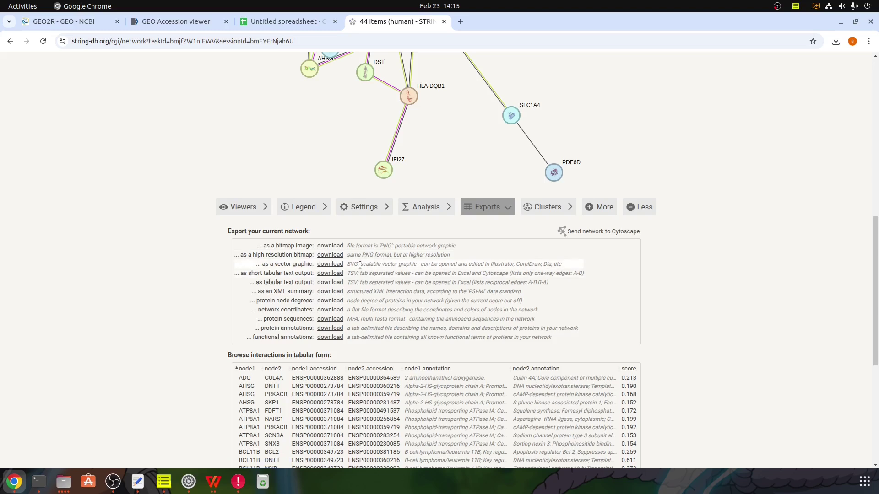
{"action": "triple_click", "coordinate": [487, 263]}
{"action": "triple_click", "coordinate": [482, 263]}
{"action": "triple_click", "coordinate": [427, 264]}
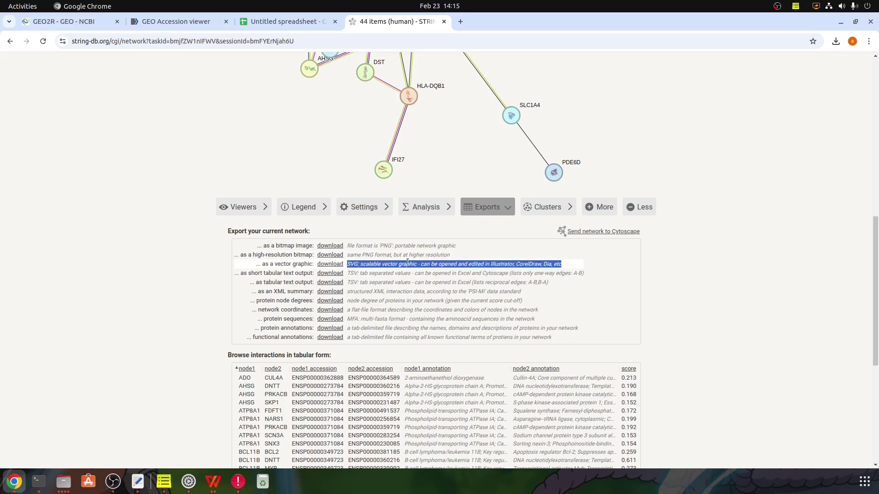
- Review the export descriptions, marking the editing programs for the SVG vector graphic and the TSV description of the short tabular text output
{"action": "left_click", "coordinate": [454, 263]}
{"action": "left_click_drag", "start_coordinate": [491, 264], "coordinate": [563, 265]}
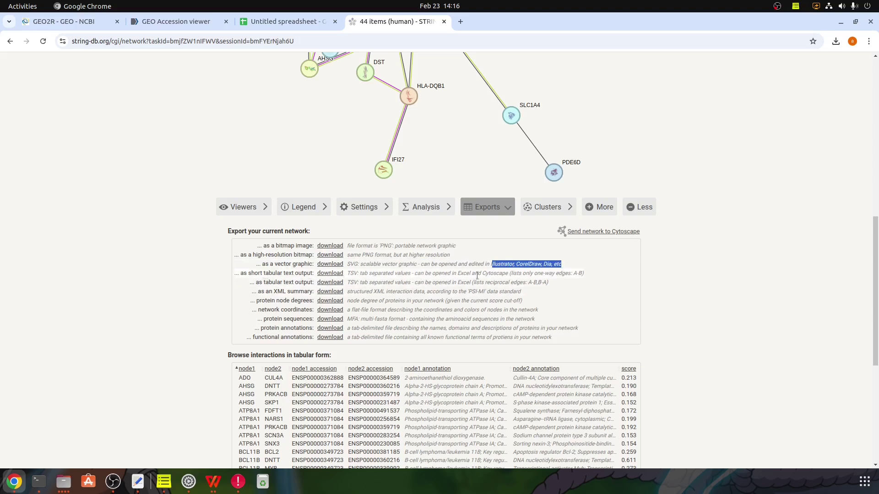
{"action": "triple_click", "coordinate": [490, 273]}
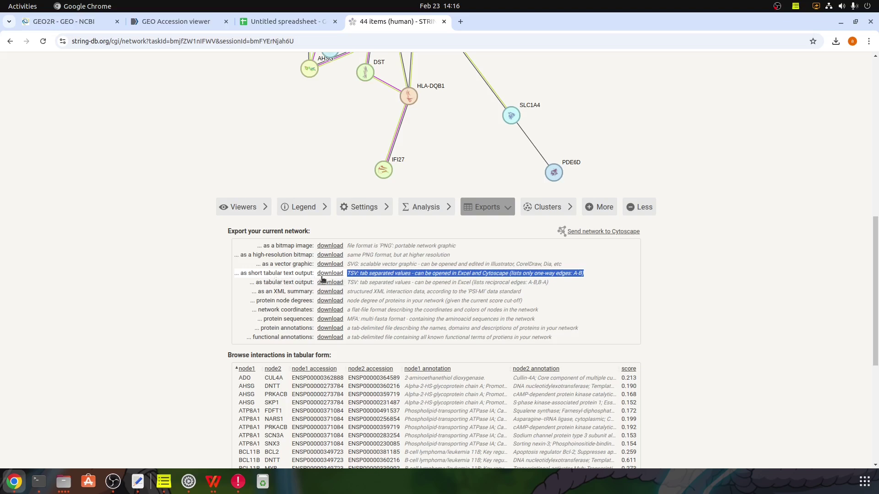
{"action": "left_click", "coordinate": [469, 276]}
{"action": "left_click_drag", "start_coordinate": [477, 276], "coordinate": [526, 278]}
{"action": "left_click", "coordinate": [461, 285]}
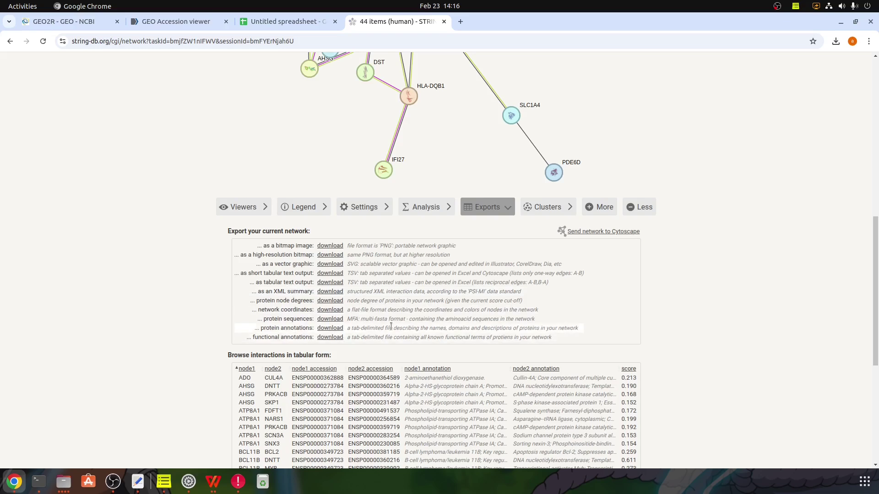
- Apply k-means clustering to the network with 3 clusters and dotted-line edges between clusters
{"action": "left_click", "coordinate": [545, 208]}
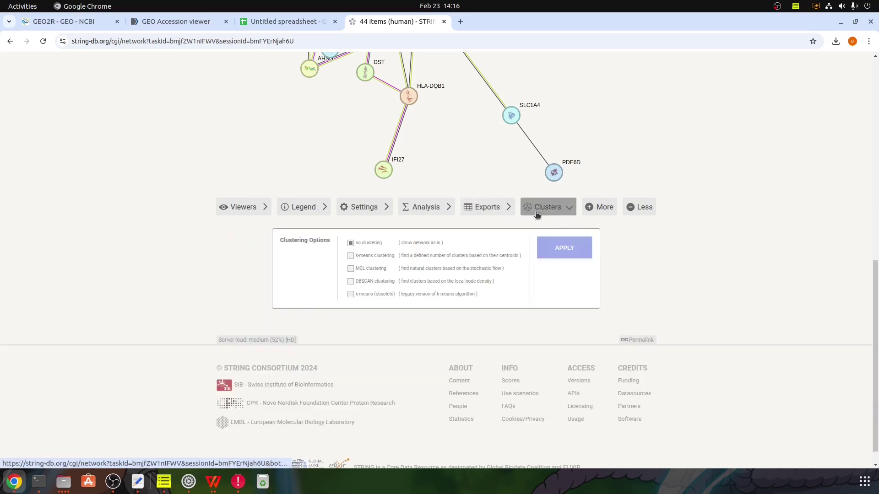
{"action": "scroll", "coordinate": [384, 270], "scroll_direction": "up", "scroll_amount": 2}
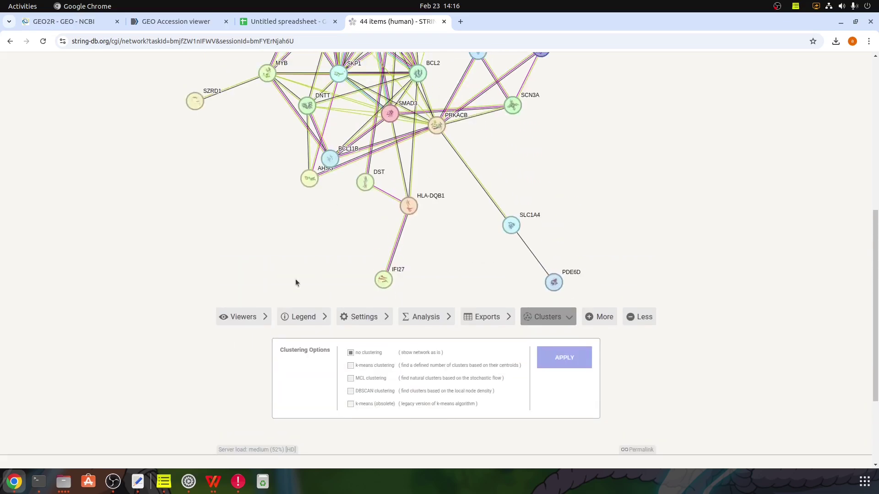
{"action": "scroll", "coordinate": [353, 364], "scroll_direction": "up", "scroll_amount": 2}
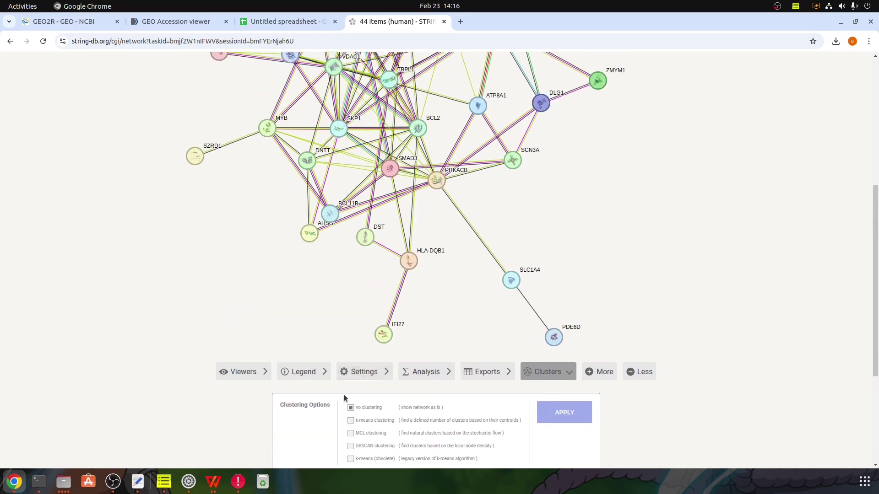
{"action": "scroll", "coordinate": [348, 380], "scroll_direction": "down", "scroll_amount": 2}
{"action": "left_click", "coordinate": [367, 365]}
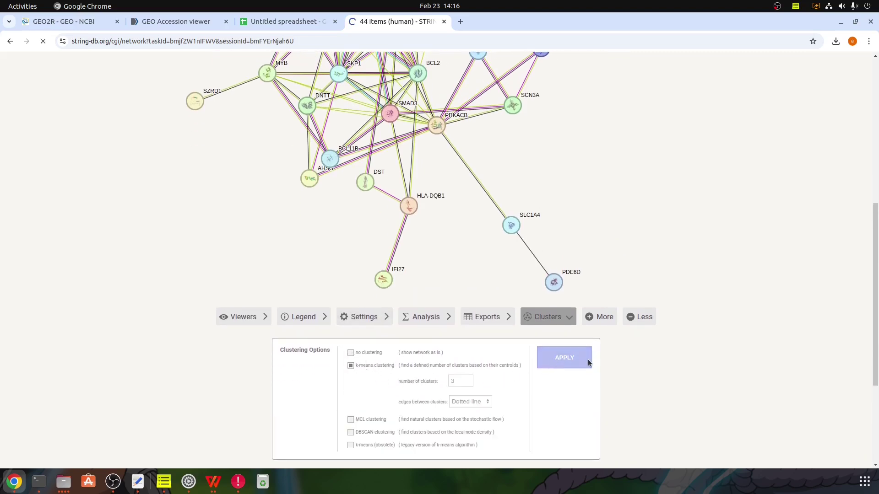
- Expand the full gene lists of Cluster 1 and Cluster 2 in the clusters table and compare Cluster 1 with the network
{"action": "scroll", "coordinate": [457, 373], "scroll_direction": "down", "scroll_amount": 3}
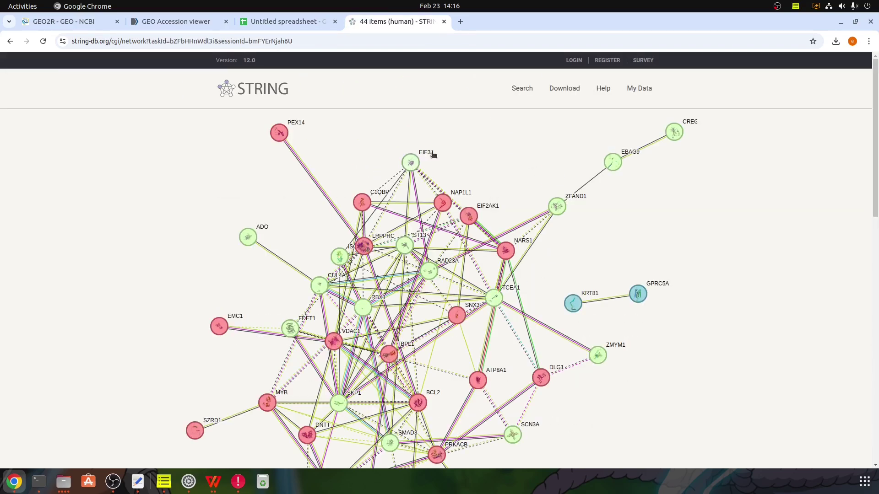
{"action": "scroll", "coordinate": [432, 153], "scroll_direction": "down", "scroll_amount": 10}
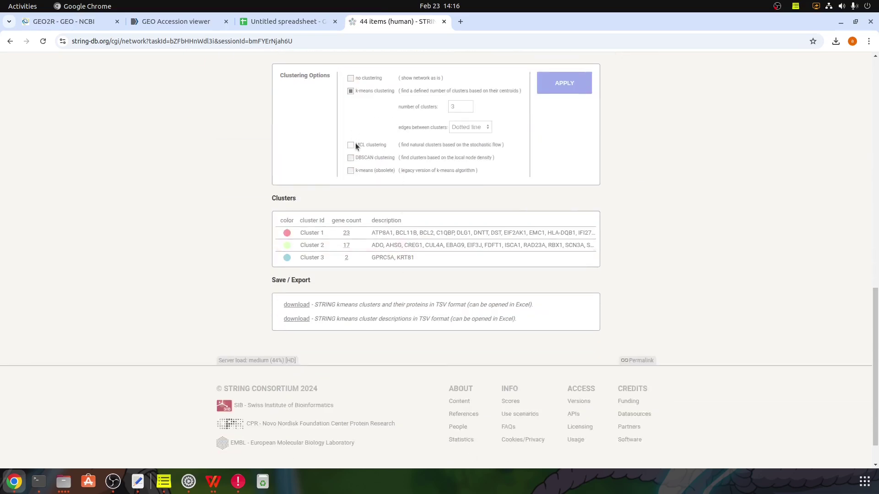
{"action": "left_click", "coordinate": [311, 232]}
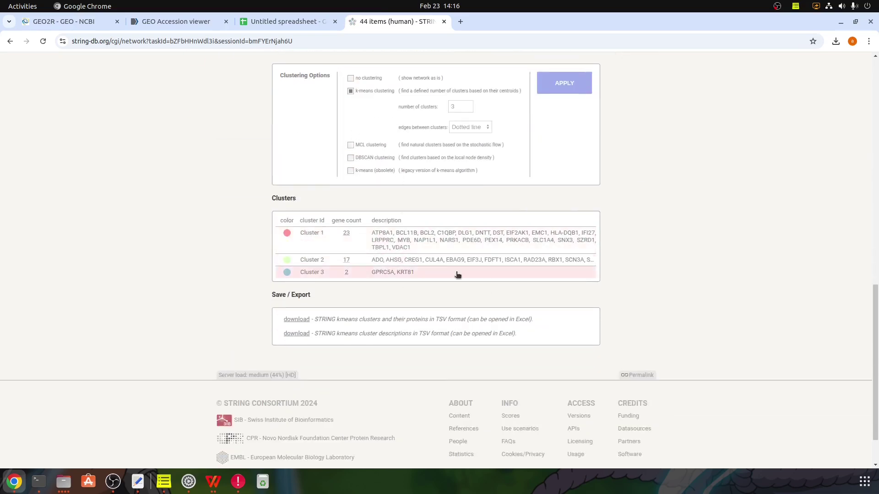
{"action": "scroll", "coordinate": [589, 325], "scroll_direction": "up", "scroll_amount": 8}
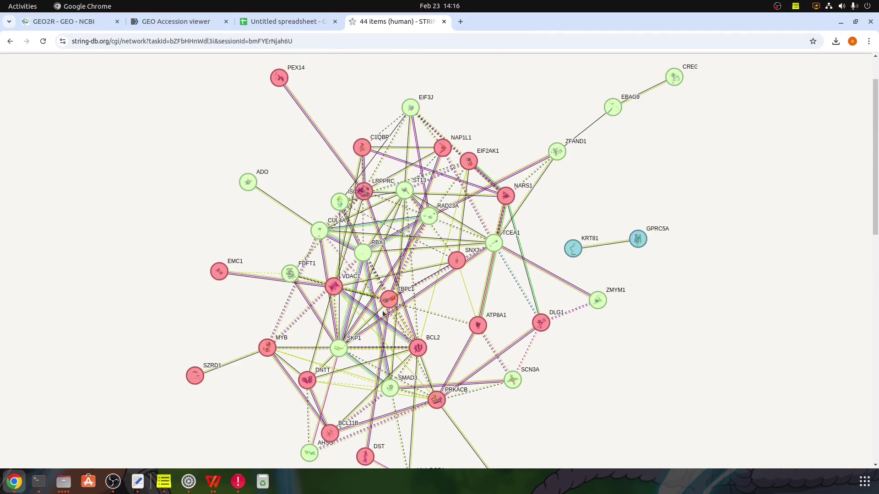
{"action": "scroll", "coordinate": [385, 319], "scroll_direction": "down", "scroll_amount": 10}
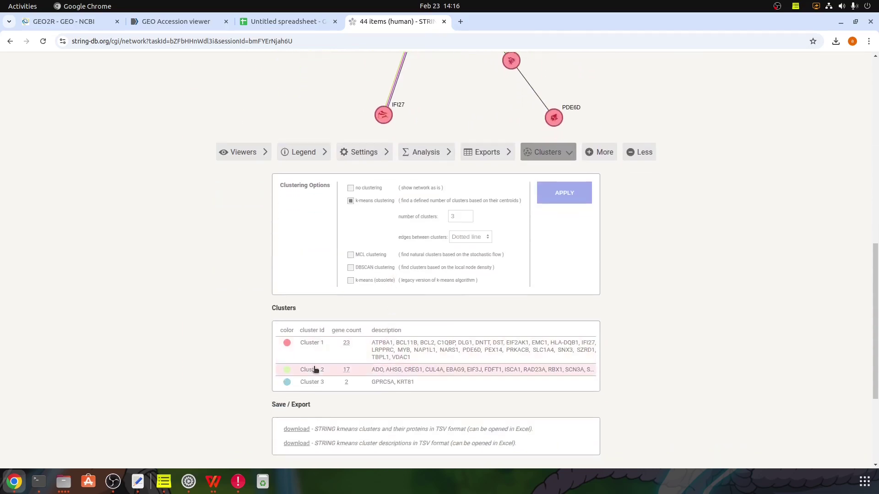
{"action": "left_click", "coordinate": [317, 368]}
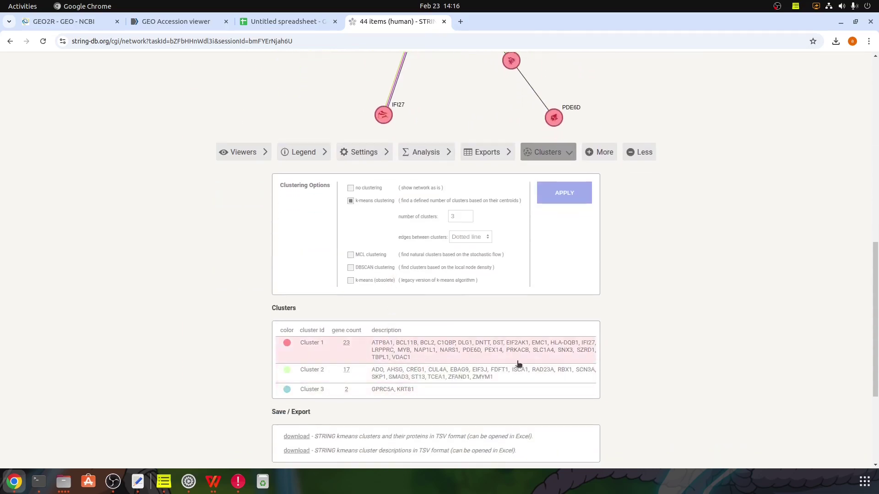
- Examine the colored clusters in the network against the clusters table, the clustering options and the cluster export files
{"action": "scroll", "coordinate": [576, 363], "scroll_direction": "up", "scroll_amount": 10}
{"action": "scroll", "coordinate": [575, 364], "scroll_direction": "down", "scroll_amount": 14}
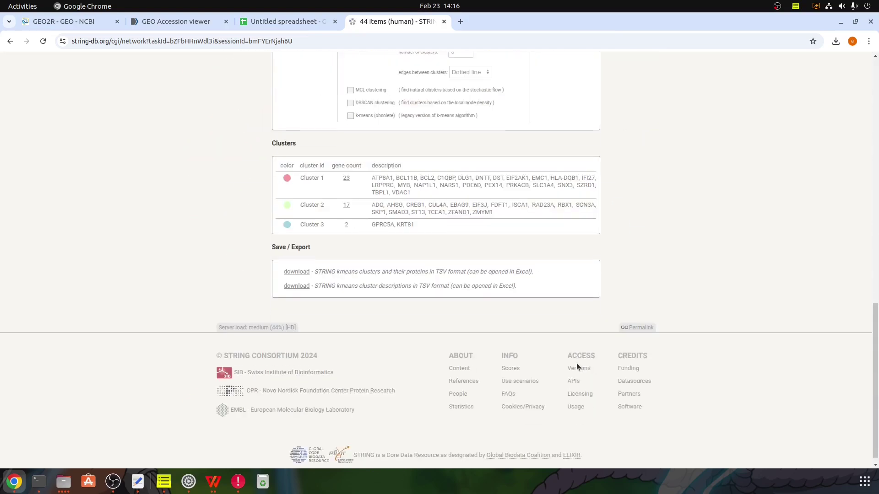
{"action": "scroll", "coordinate": [381, 265], "scroll_direction": "up", "scroll_amount": 15}
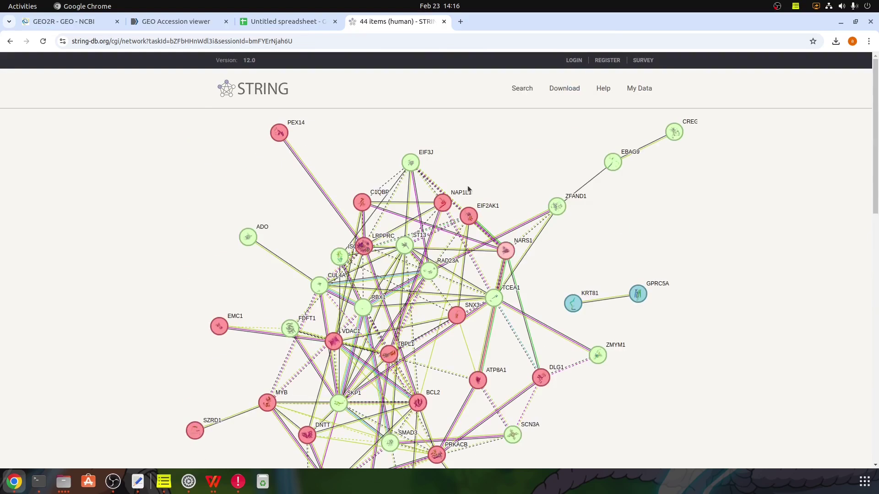
{"action": "scroll", "coordinate": [435, 119], "scroll_direction": "down", "scroll_amount": 2}
{"action": "scroll", "coordinate": [359, 53], "scroll_direction": "up", "scroll_amount": 2}
{"action": "scroll", "coordinate": [278, 254], "scroll_direction": "down", "scroll_amount": 7}
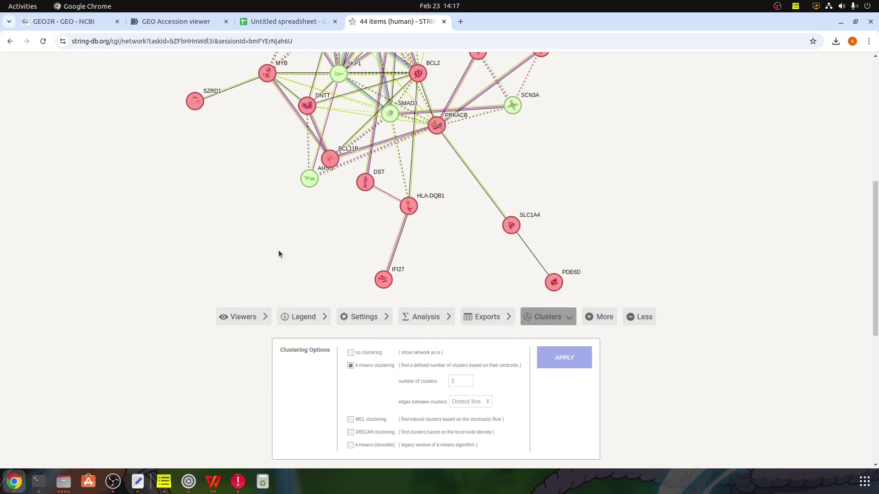
{"action": "scroll", "coordinate": [308, 273], "scroll_direction": "down", "scroll_amount": 7}
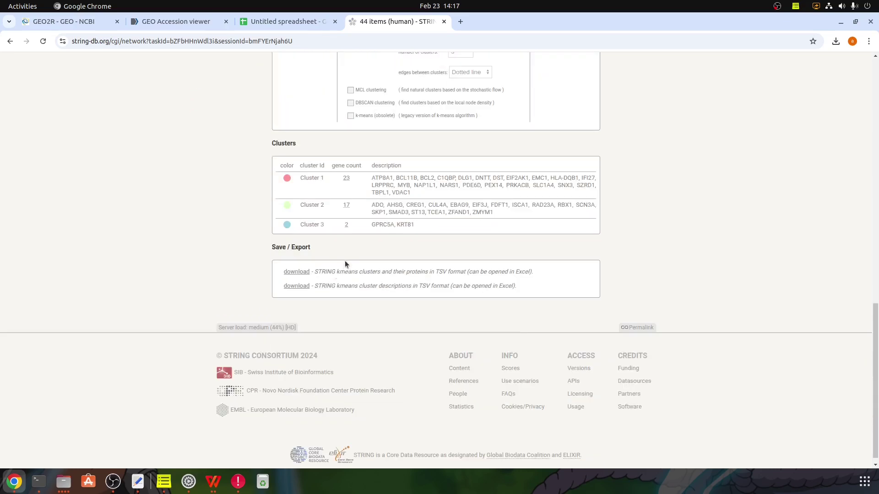
{"action": "scroll", "coordinate": [273, 232], "scroll_direction": "up", "scroll_amount": 12}
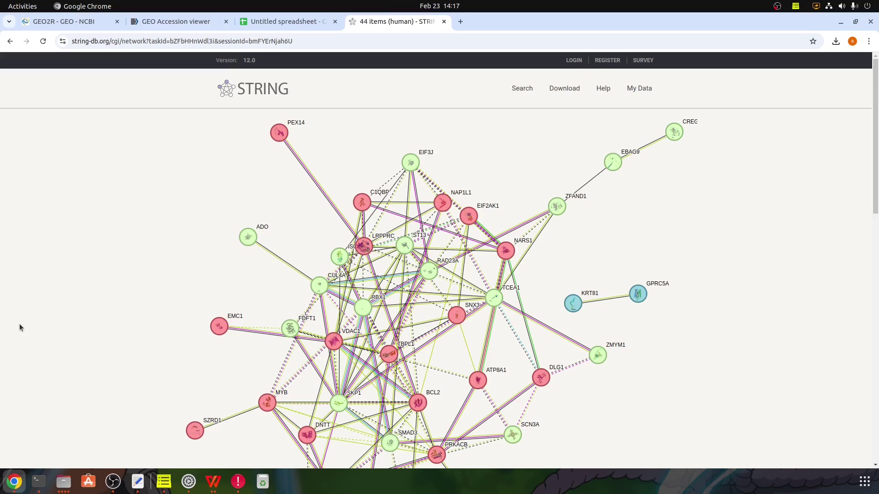
{"action": "scroll", "coordinate": [394, 329], "scroll_direction": "down", "scroll_amount": 15}
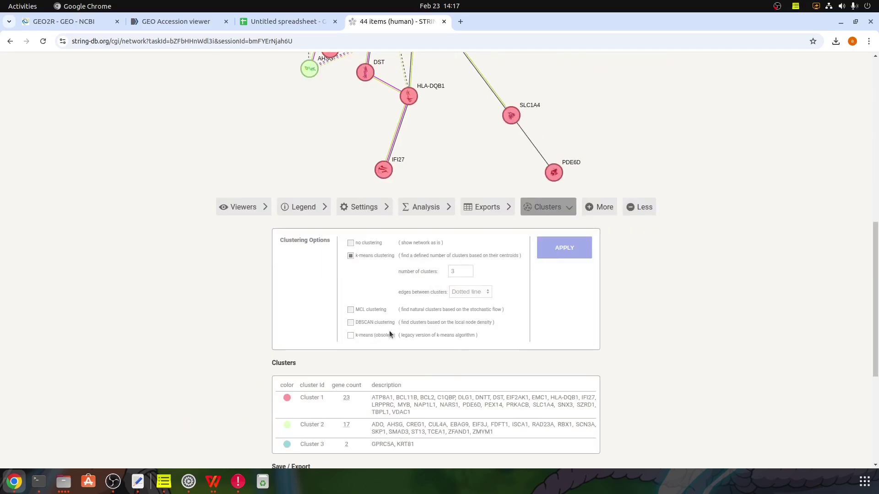
{"action": "scroll", "coordinate": [466, 319], "scroll_direction": "up", "scroll_amount": 6}
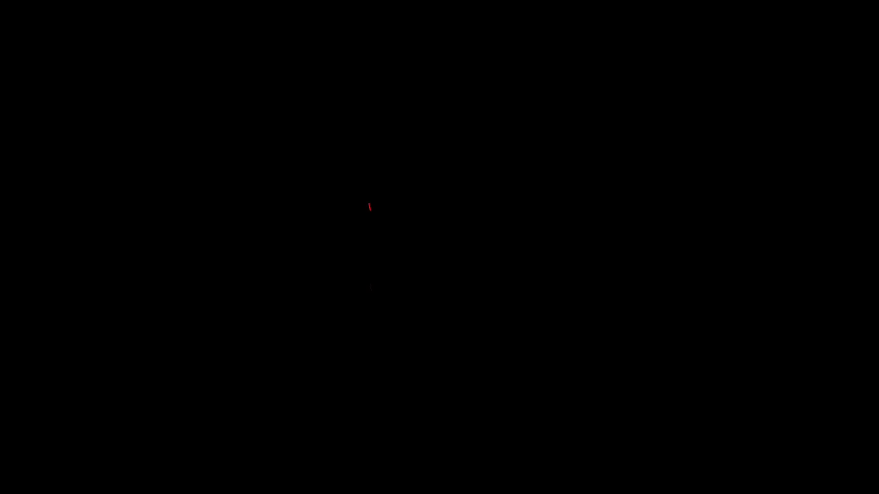